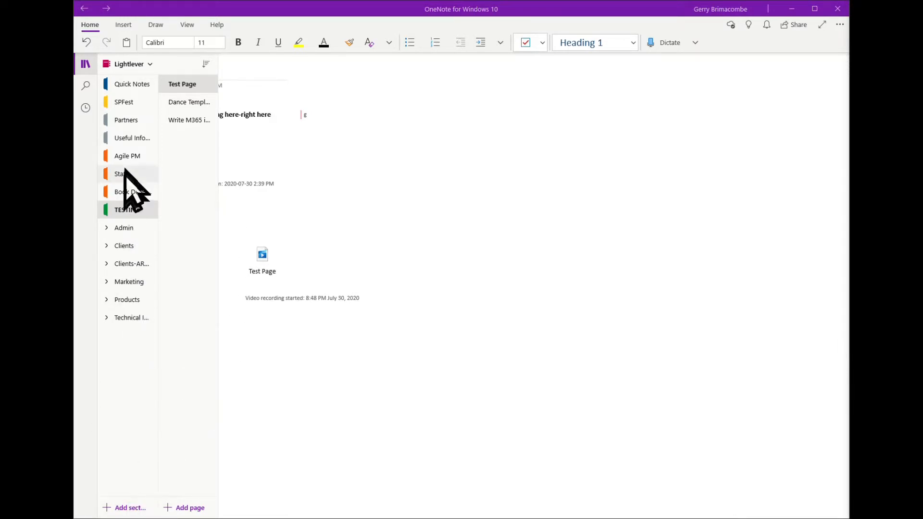
- Add a new section to the Lightlever notebook and title its first page "Microsoft 365 in Practice"
left_click(126, 508)
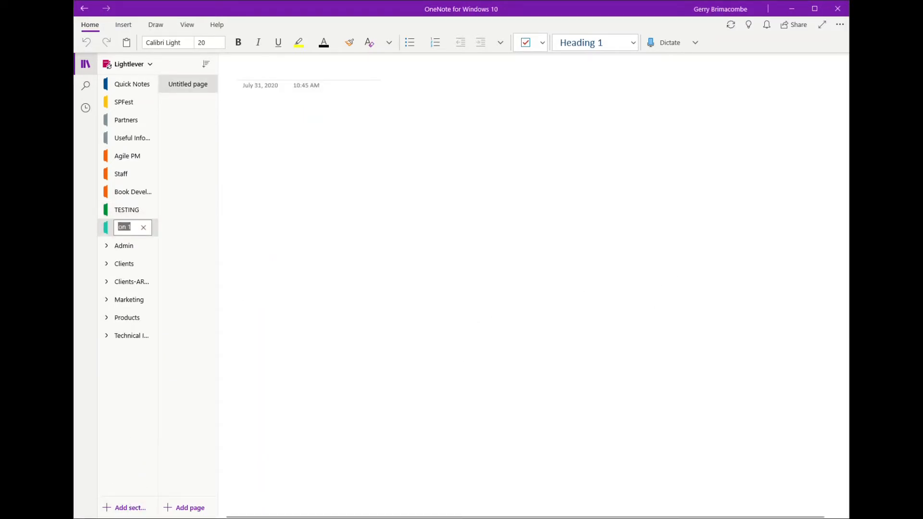
left_click(273, 76)
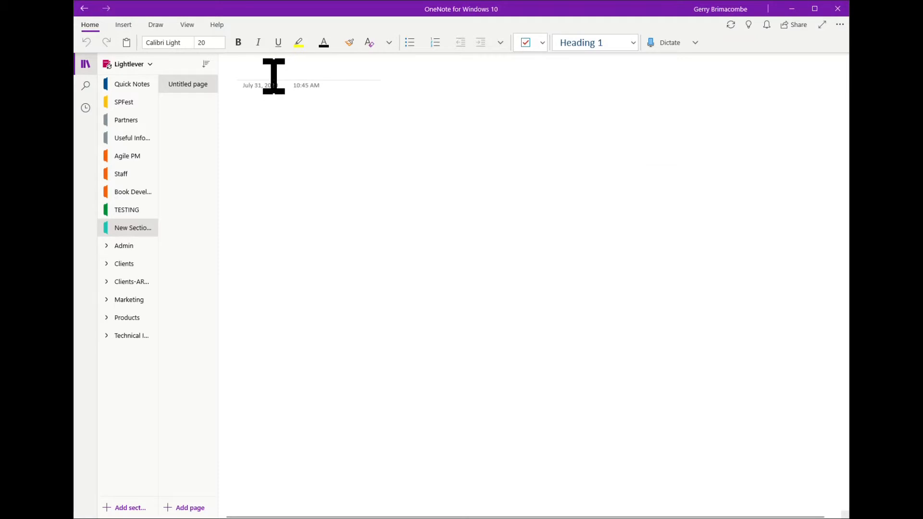
type("Microsoft 365 in Practice")
key("Return")
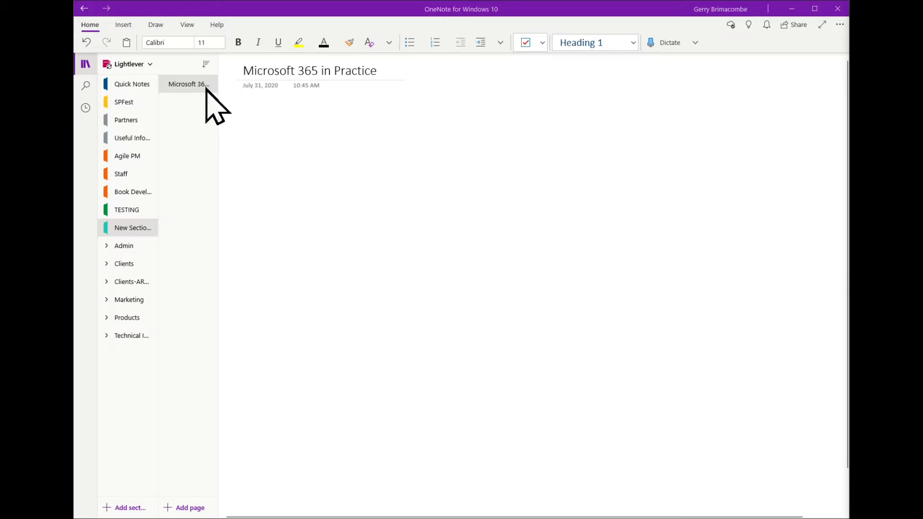
- Add a page titled "OneNote Demo Page" and write "OneNote is a note-taking and organization app “of note”." in its body
left_click(186, 508)
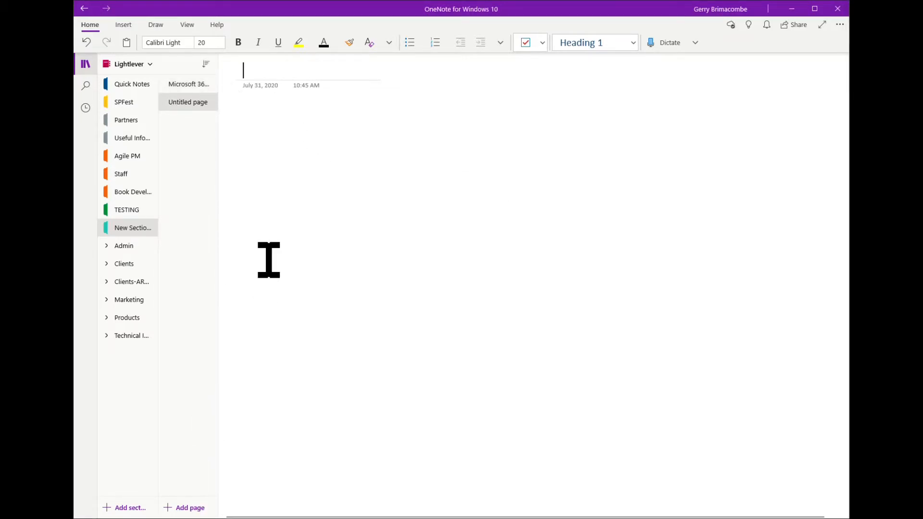
type("OneNote Demo Page")
key("Return")
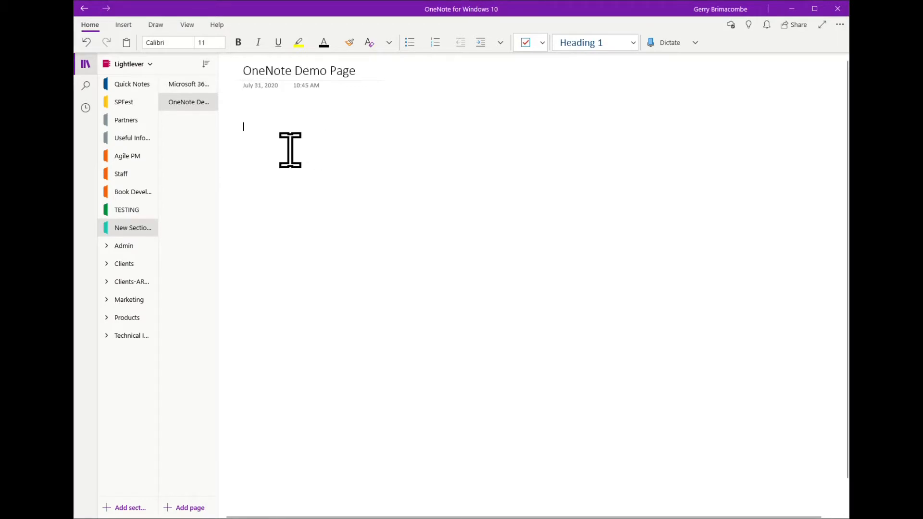
type("OneNote is a note-taking and organization app \"of note\".")
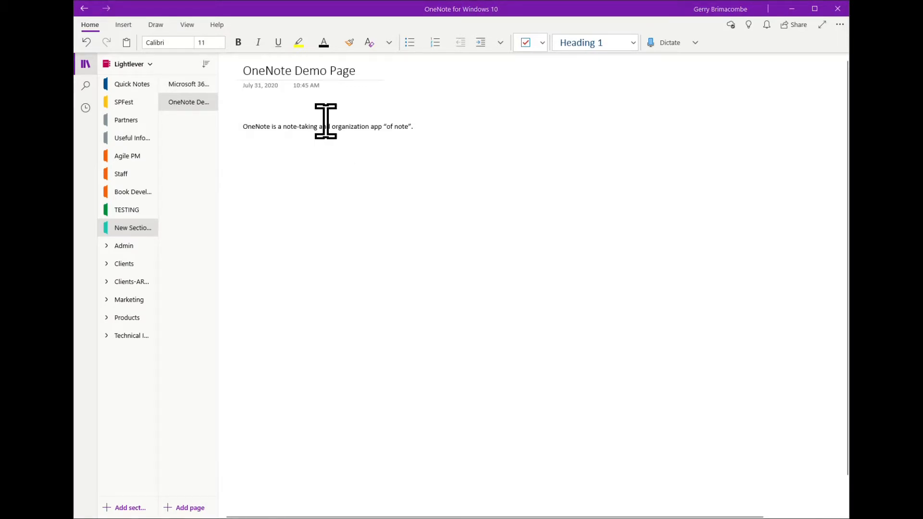
- Format the sentence in bold with "note-taking" also in italics, and shift its note container slightly to the right
triple_click(264, 126)
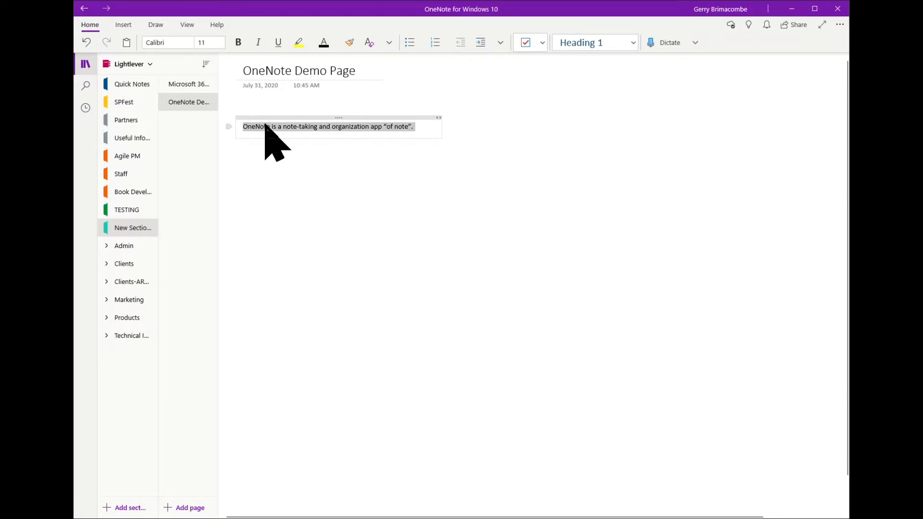
key("ctrl+b")
key("ctrl+i")
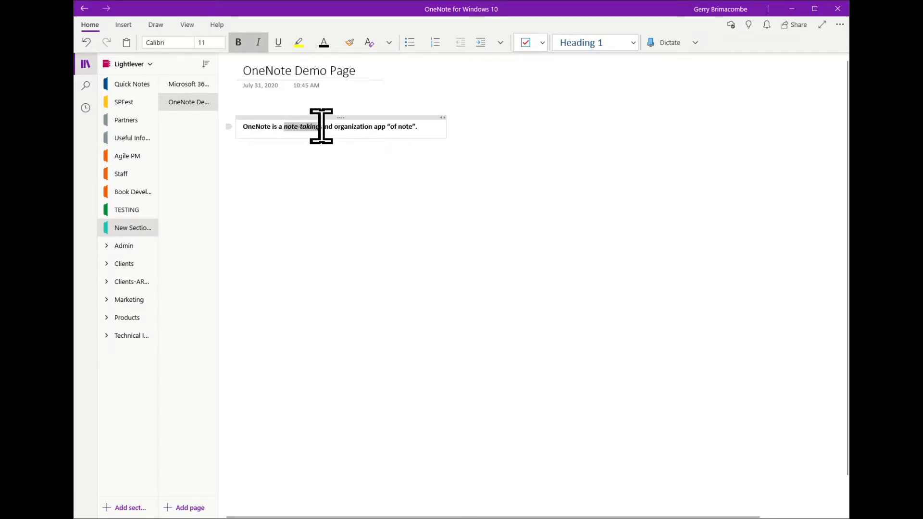
left_click_drag(332, 118, 355, 113)
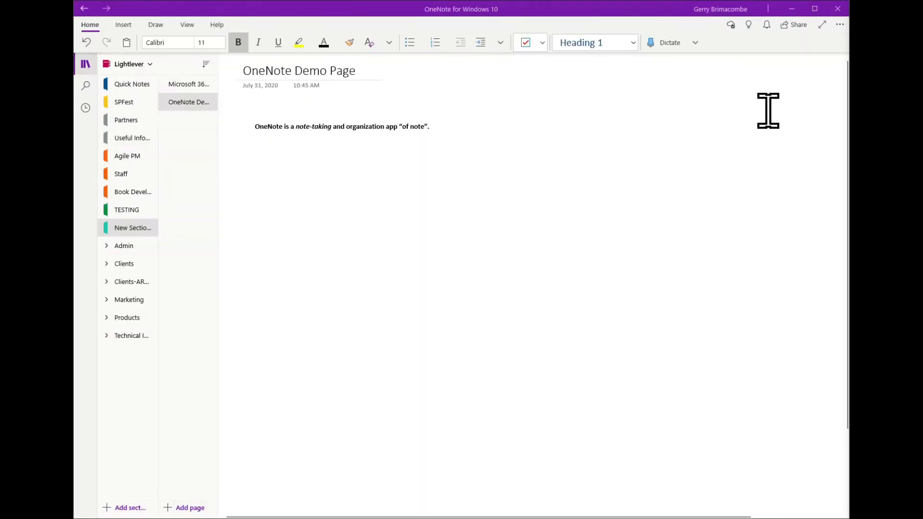
- Paste a screen clipping of the OneNote versions text below the bold sentence and move it up and to the right
key("super+shift+s")
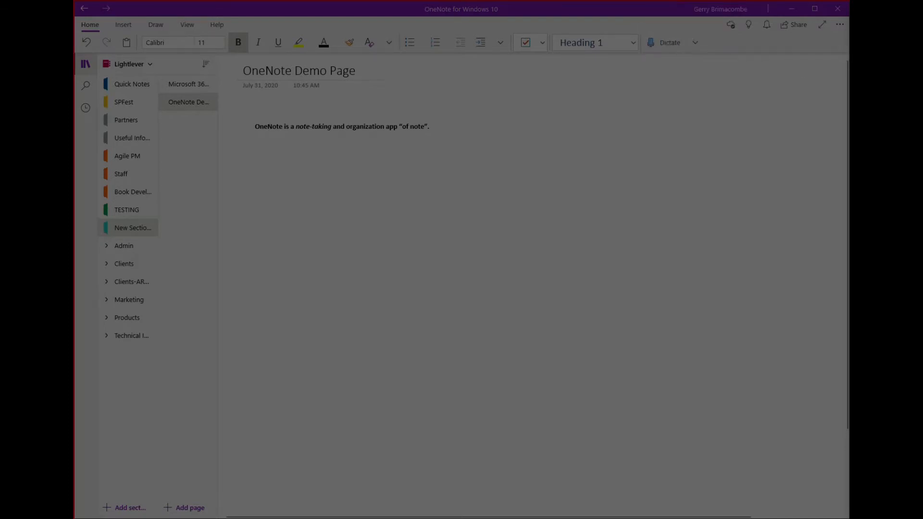
key("Escape")
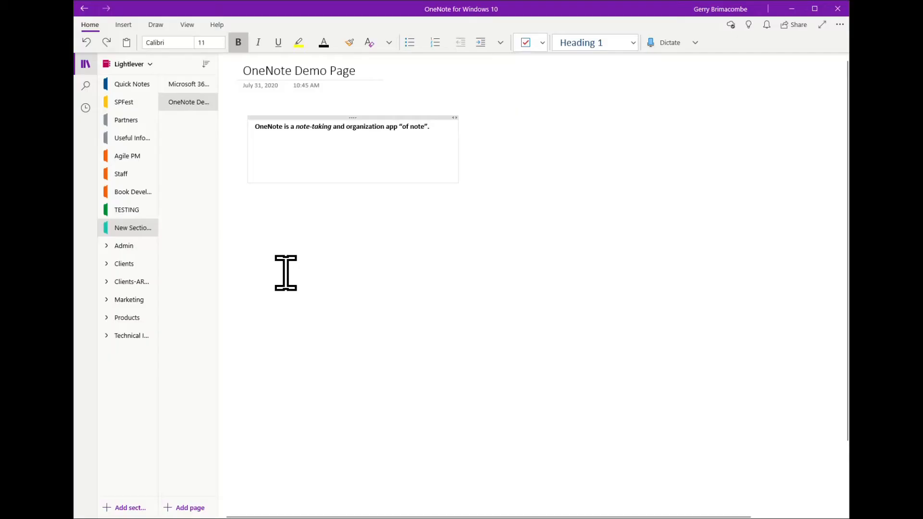
left_click(262, 246)
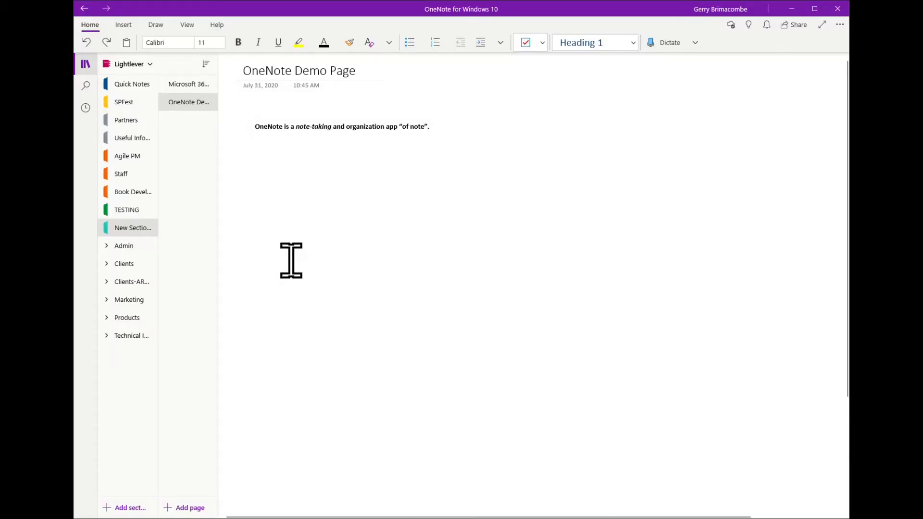
type("OneNote runs on every version of Windows, Mac, and of course iPhone and Android. It’s included in Windows 10 and freely downloadable. [Show OneNote for Win10]  This other version, OneNote 2016 [show] is part of Microsoft 365.  Both versions are similar but slightly different. Microsoft actually recommends you run both side by side before making one version of OneNote, the default OneNote. ..[ split screen with  the apps]  Let’s compare the two versions, at a high level.  D: Wow this is like the episode we did on OneDrive all over again! The name \"OneDrive\" was used for 3 different things, wasn’t it?")
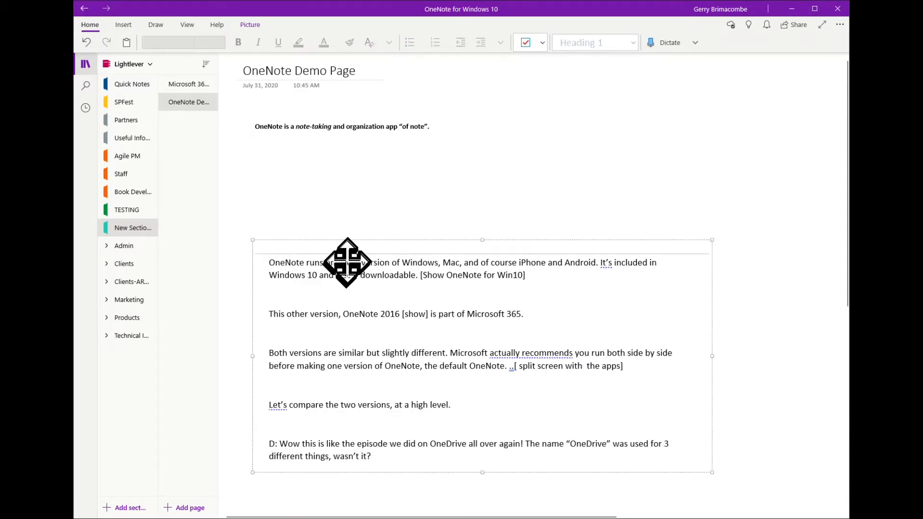
left_click_drag(348, 261, 449, 209)
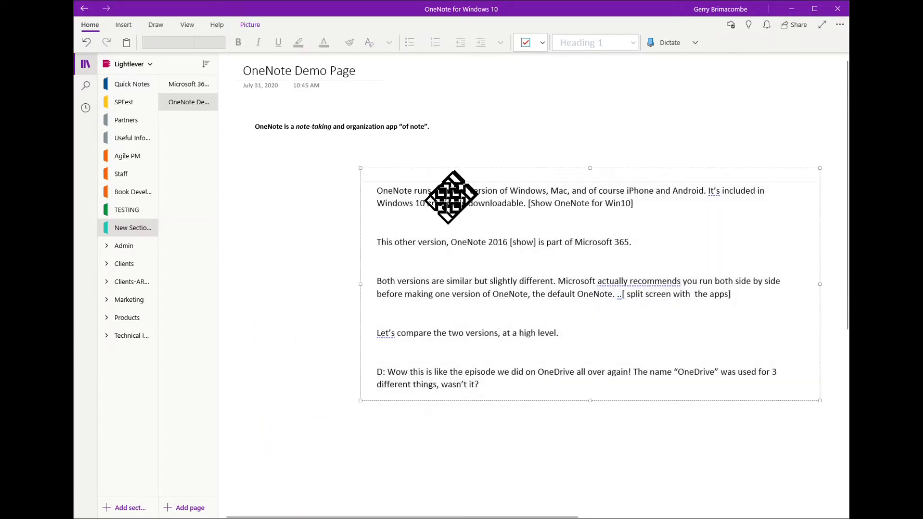
- Enlarge the pasted clipping slightly from its lower-left corner and insert an audio recording below the bold sentence
left_click(247, 24)
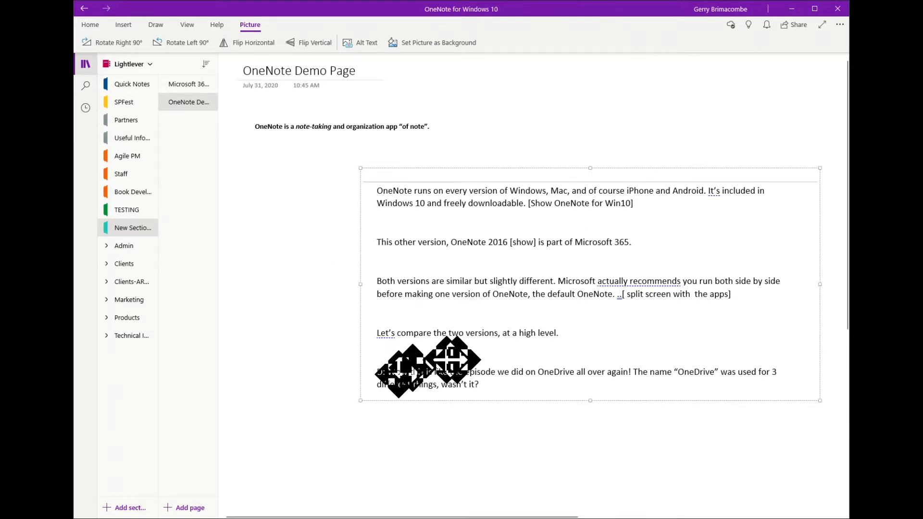
mouse_move(361, 401)
left_mouse_down()
mouse_move(300, 437)
mouse_move(392, 397)
mouse_move(466, 344)
mouse_move(358, 402)
left_mouse_up()
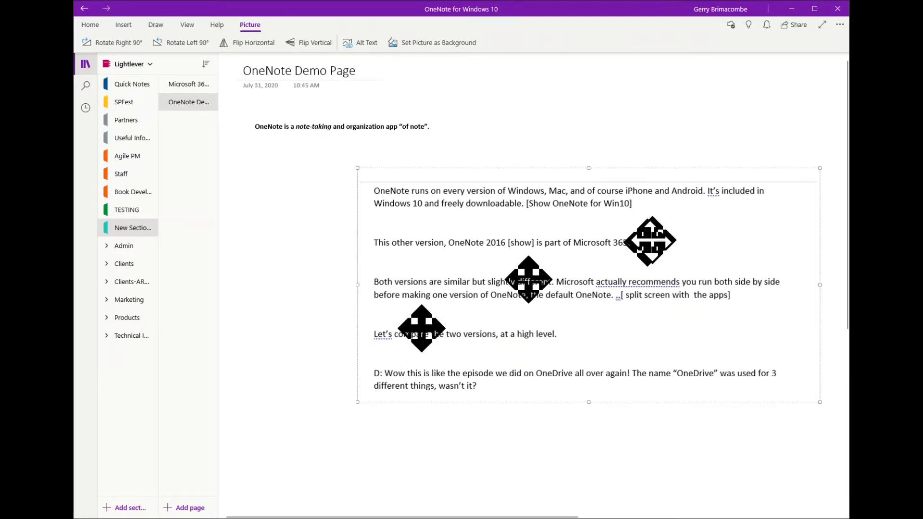
left_click(746, 150)
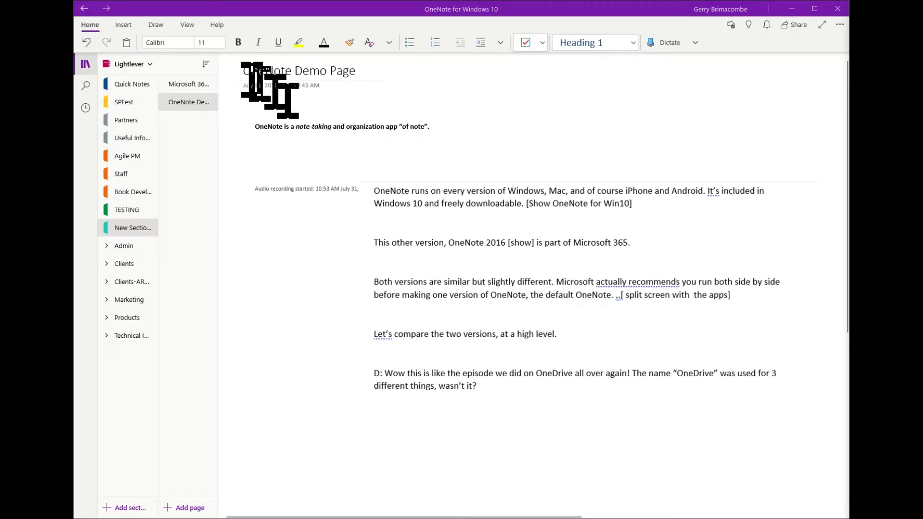
left_click(259, 149)
left_click(129, 25)
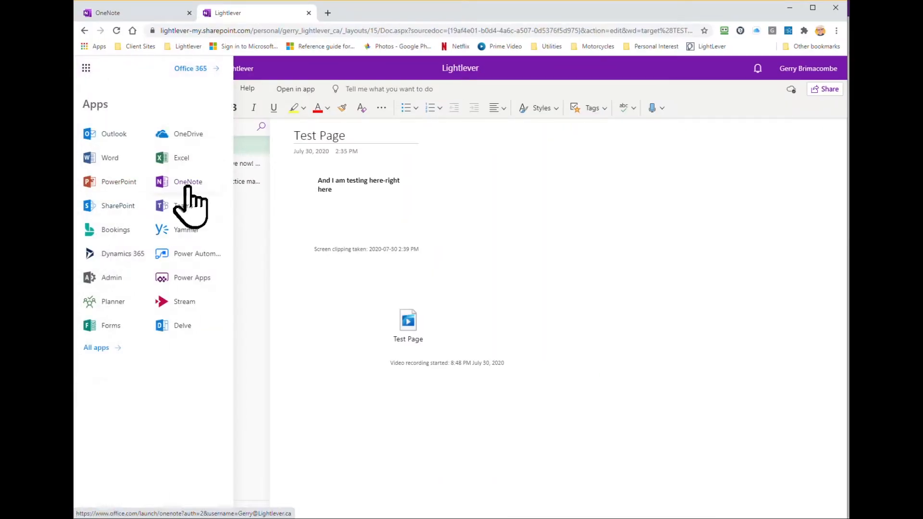
- Switch to OneNote on the web from the Office 365 apps and open the Lightlever notebook
left_click(176, 182)
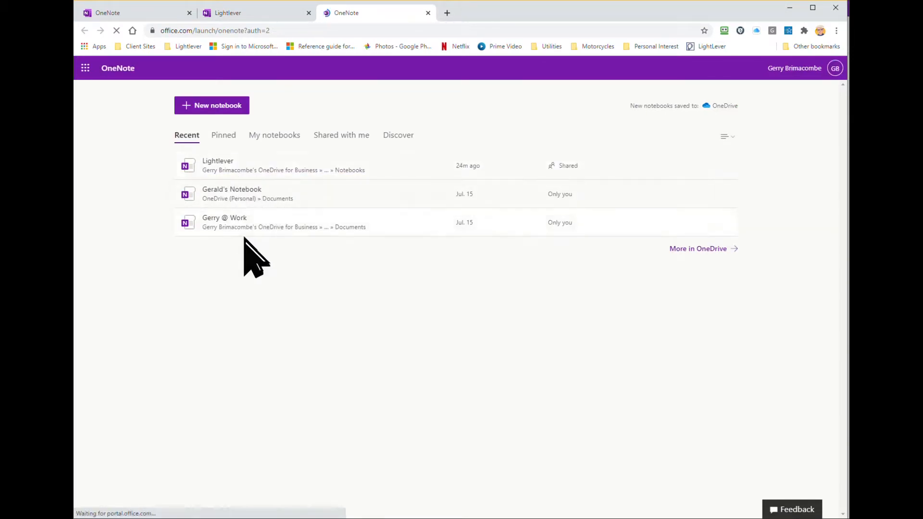
left_click(241, 169)
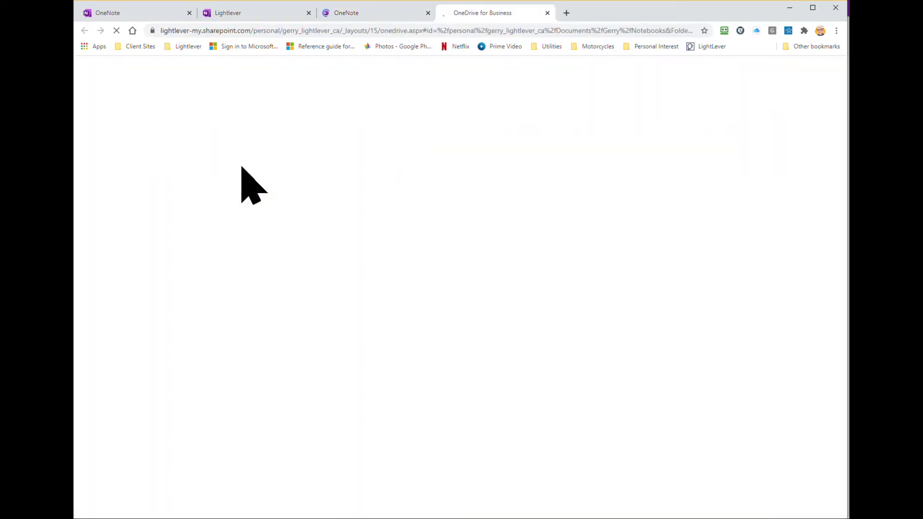
left_click(221, 165)
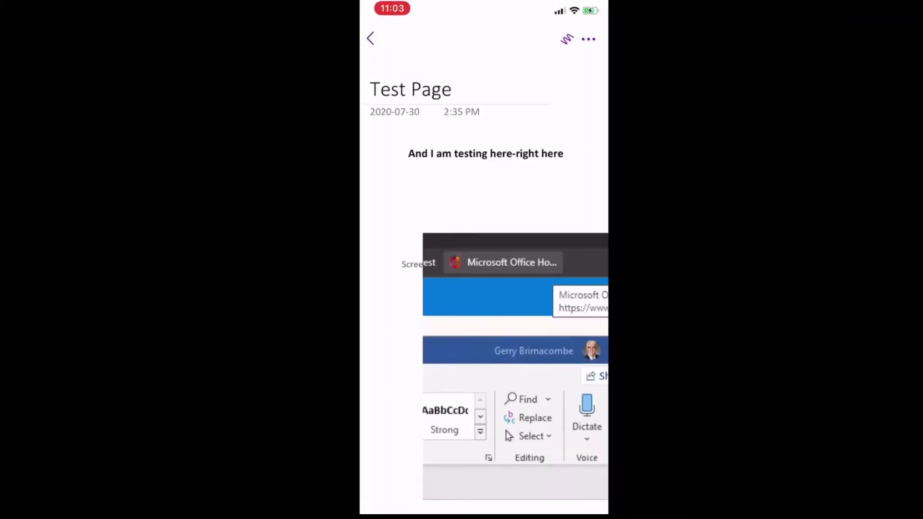
- In the OneNote phone app, open OneNote Demo Page from the Microsoft 365 in Practice section of the Lightlever notebook
left_click(371, 38)
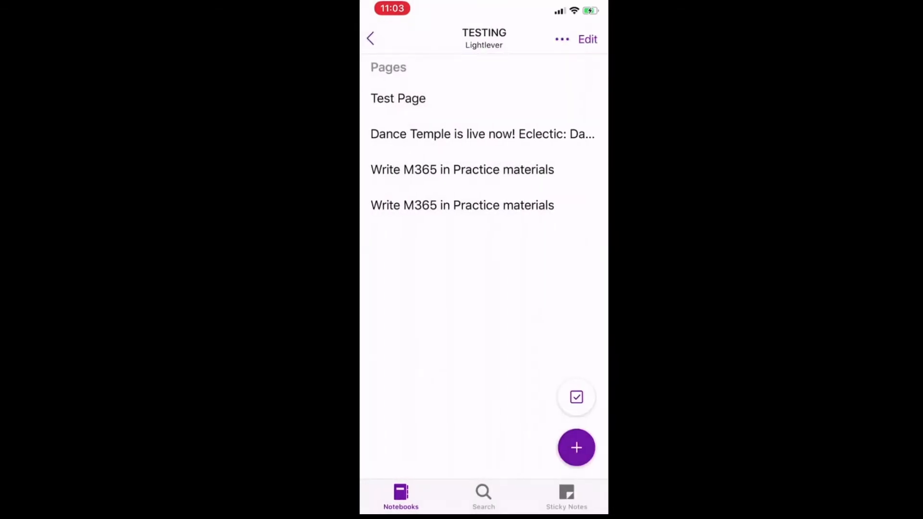
left_click(370, 39)
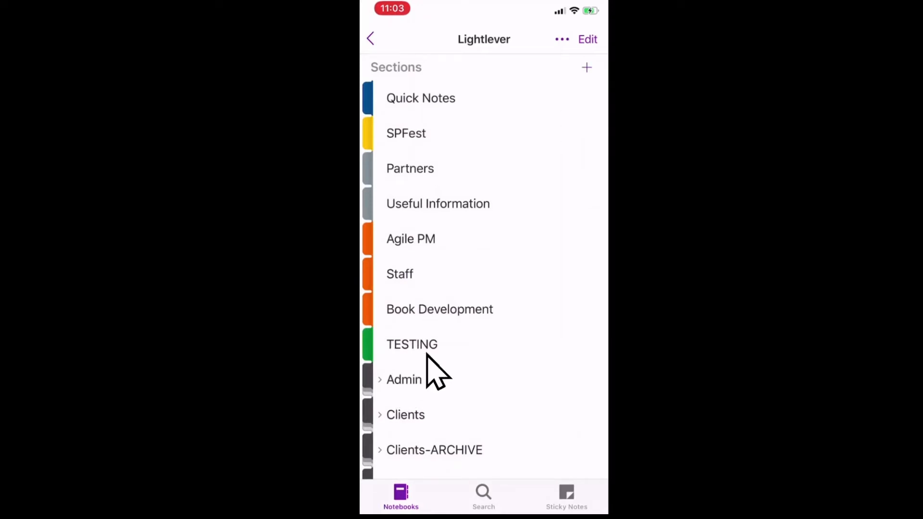
scroll(427, 354, "up", 3)
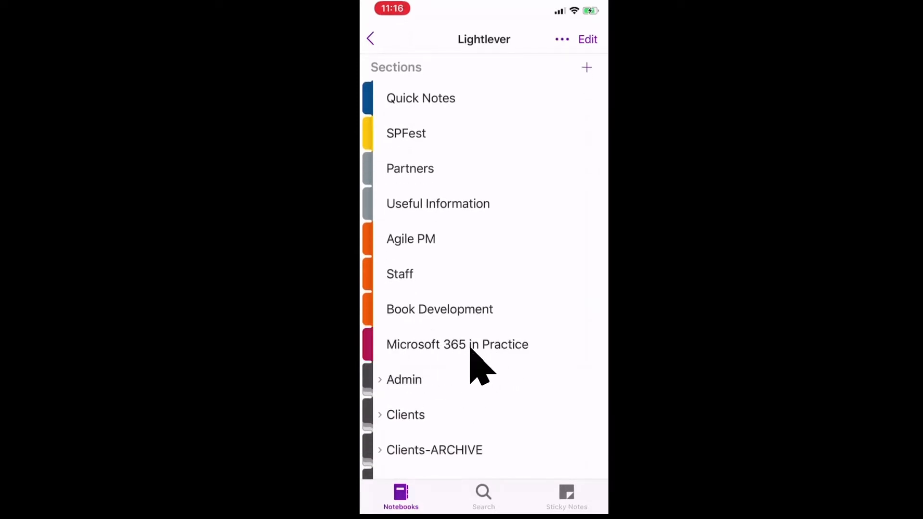
left_click(471, 347)
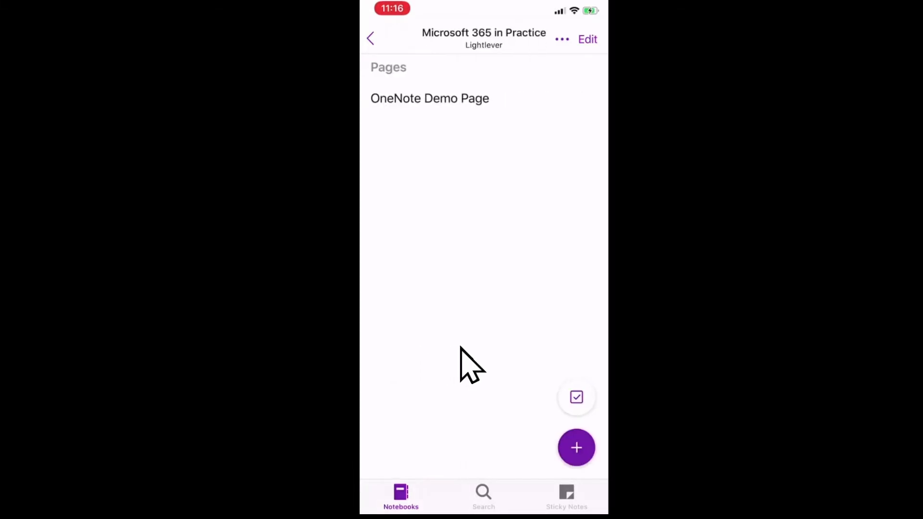
left_click(459, 106)
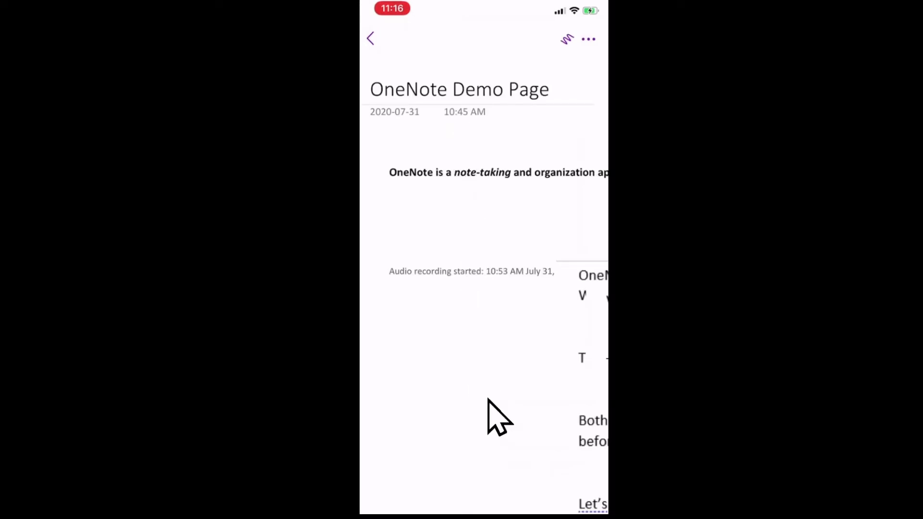
- Examine the bold sentence and the pasted clipping across the full width of OneNote Demo Page on the phone
scroll(486, 406, "right", 5)
scroll(486, 405, "right", 8)
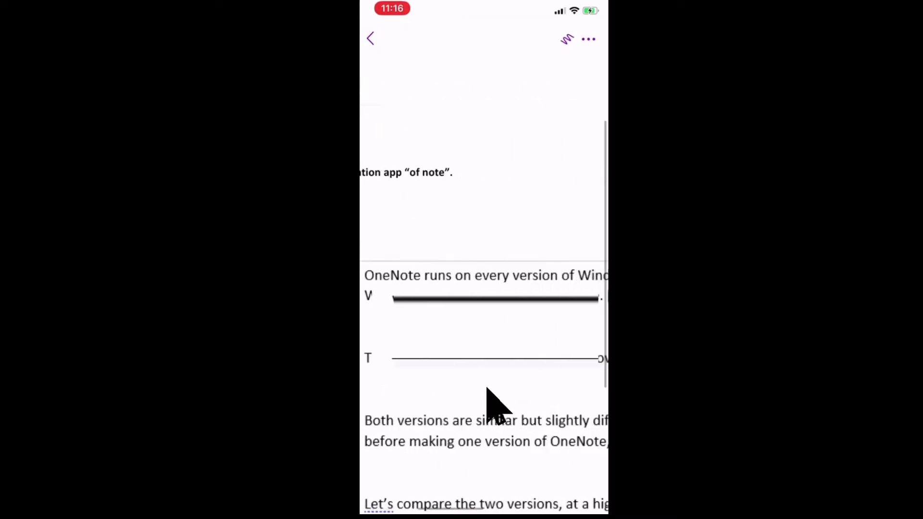
scroll(487, 388, "left", 5)
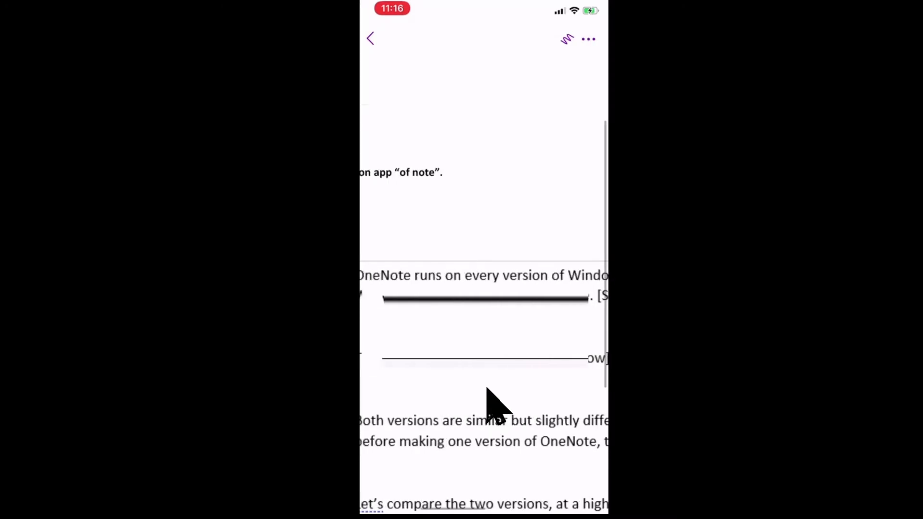
left_click(480, 347)
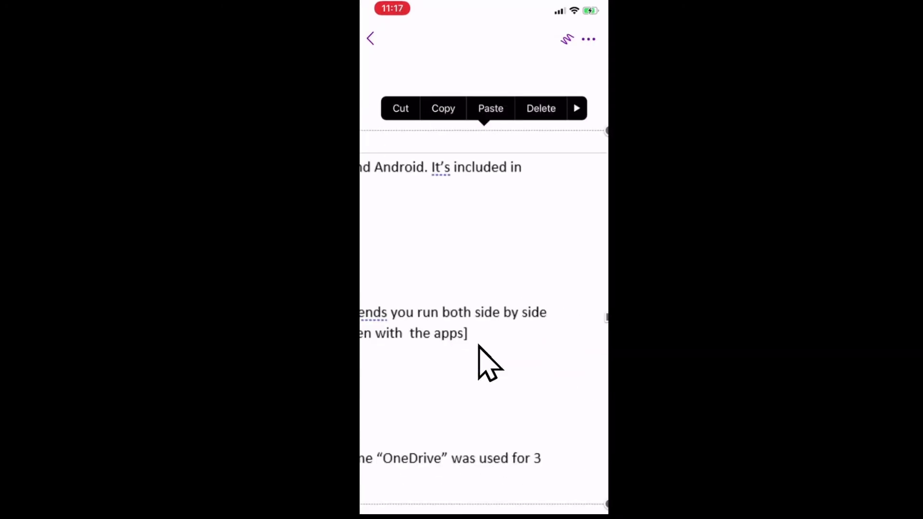
scroll(478, 350, "left", 8)
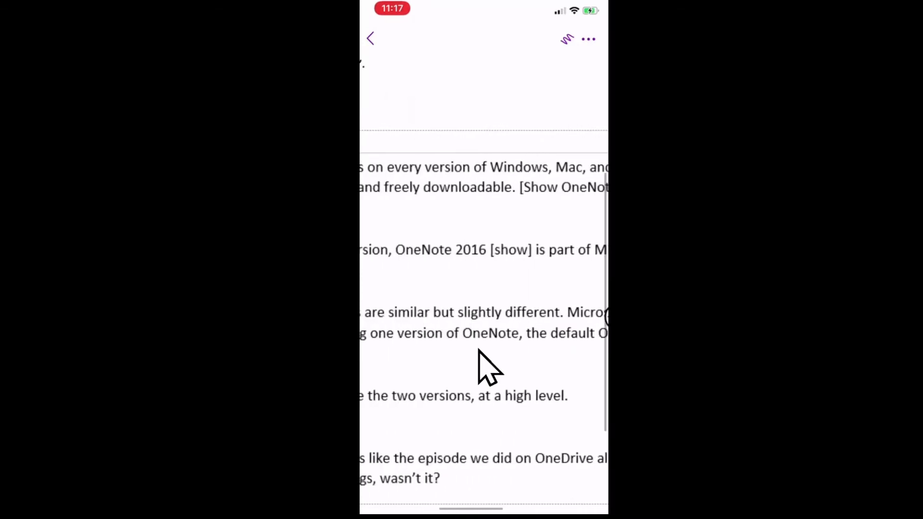
scroll(478, 350, "left", 5)
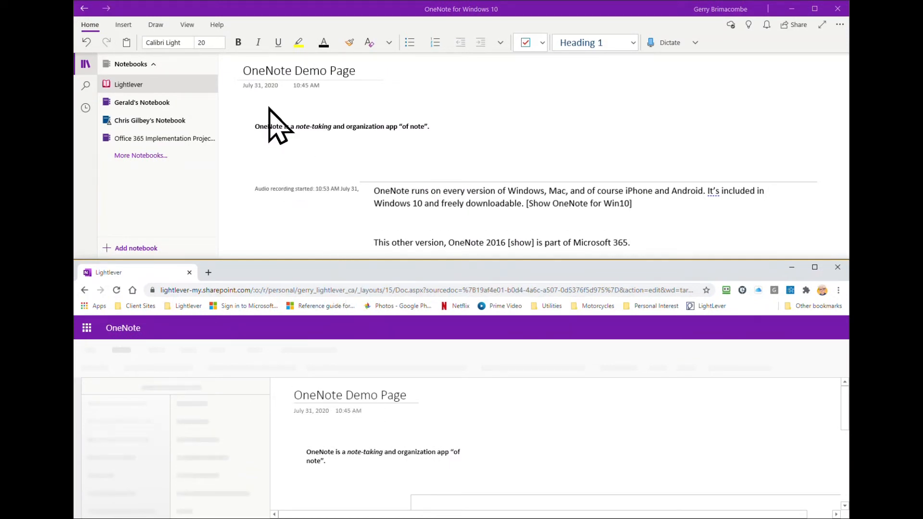
- In OneNote for Windows 10, move the bold sentence's note container to the right, above the clipping
left_click(264, 124)
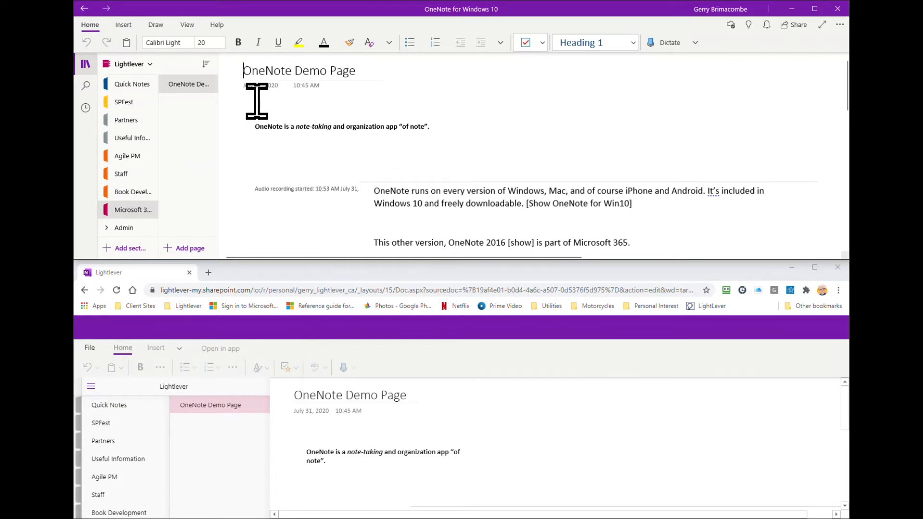
left_click(483, 133)
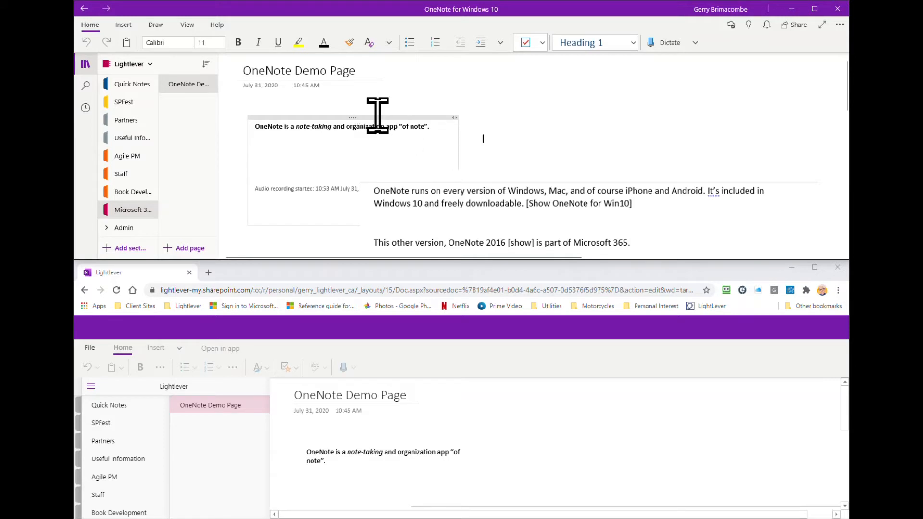
left_click_drag(377, 117, 533, 117)
- Search online pictures for "onenote" and insert the image of a OneNote tablet in the blank space beside the bold sentence
left_click(283, 145)
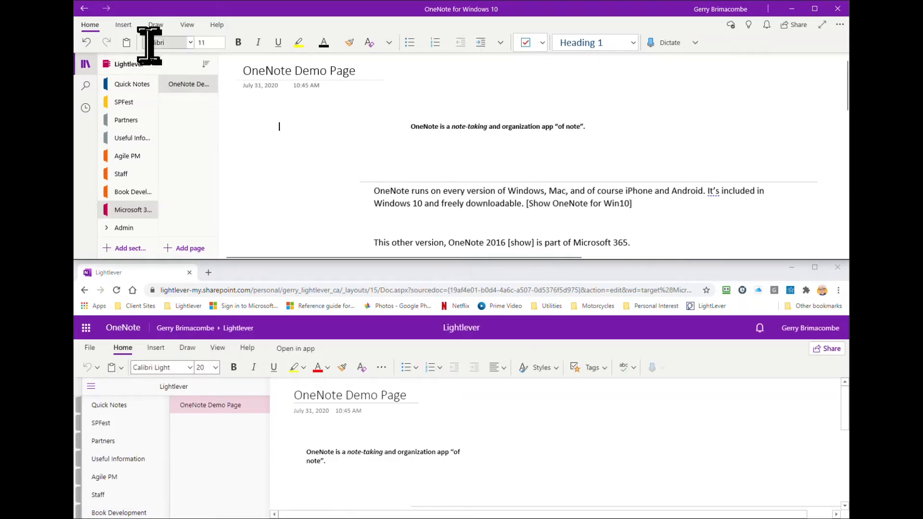
left_click(122, 26)
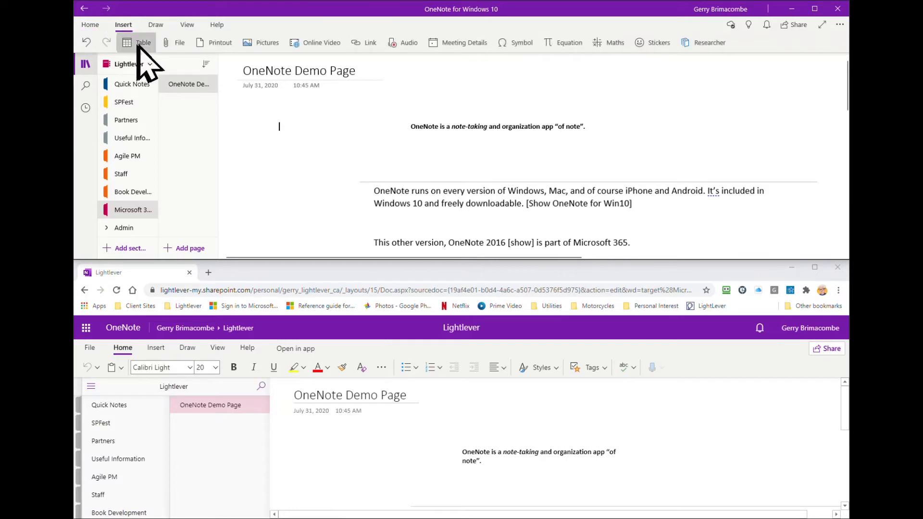
left_click(259, 45)
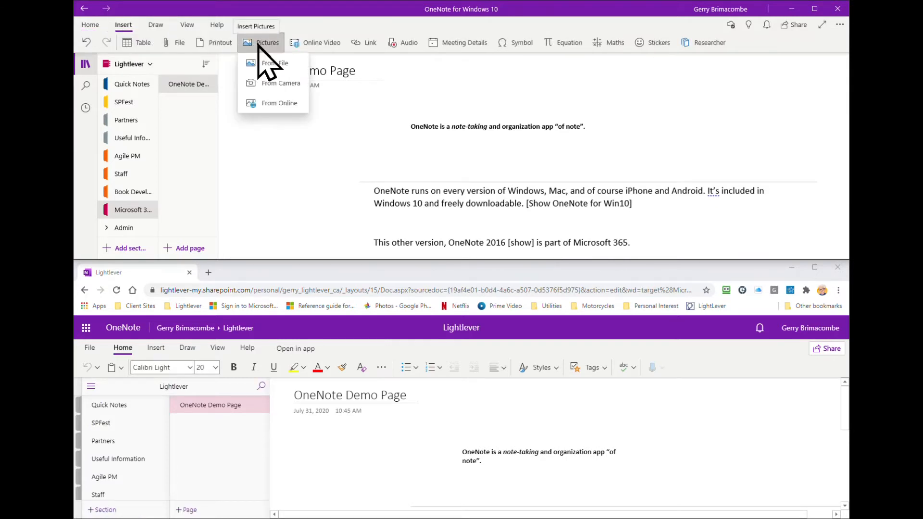
left_click(278, 103)
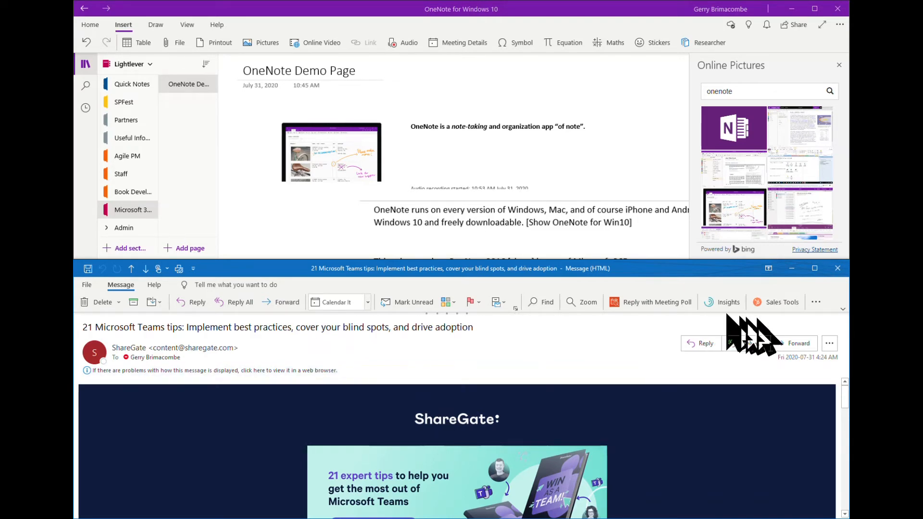
- In Outlook, send the ShareGate email about 21 Microsoft Teams tips to the Microsoft 365 in Practice section of the Lightlever notebook
left_click(842, 309)
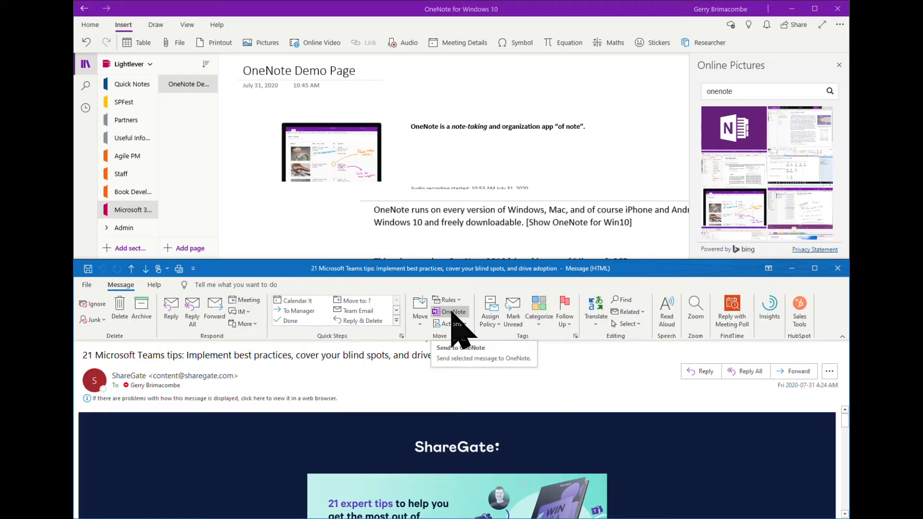
left_click(452, 313)
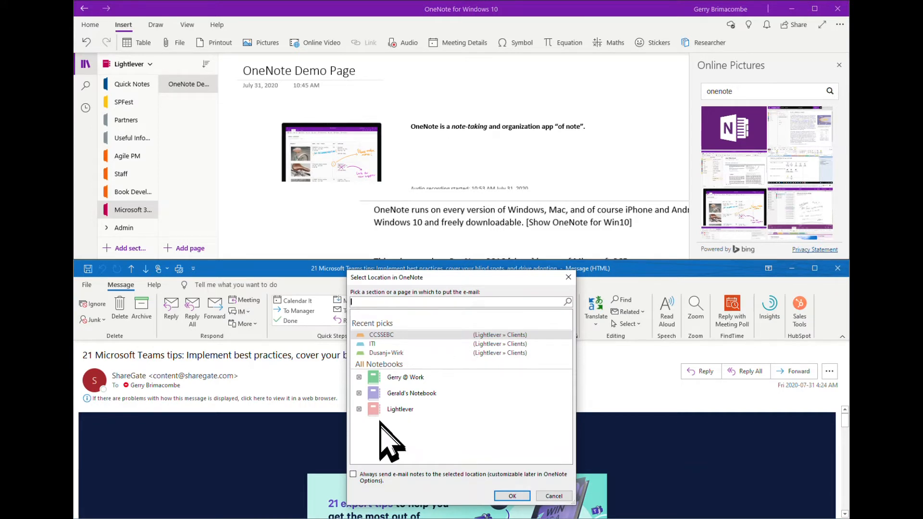
left_click(359, 409)
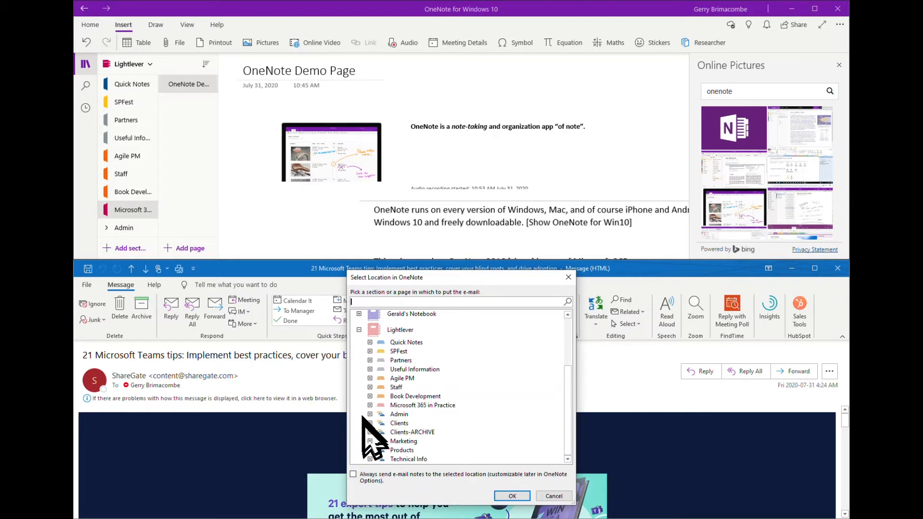
left_click(417, 405)
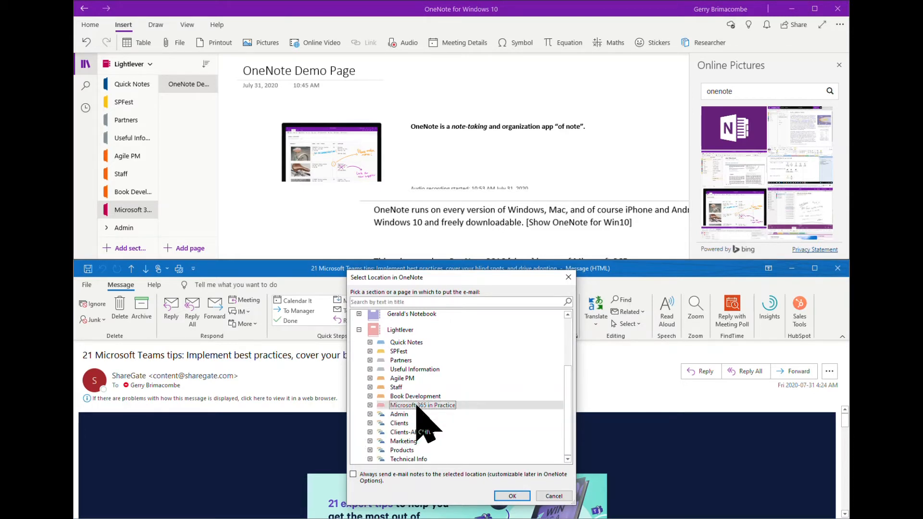
left_click(370, 405)
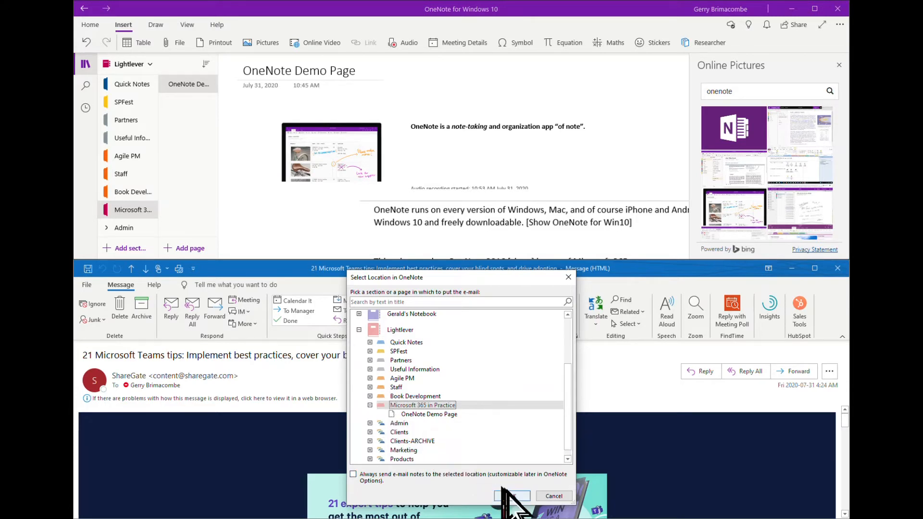
left_click(513, 496)
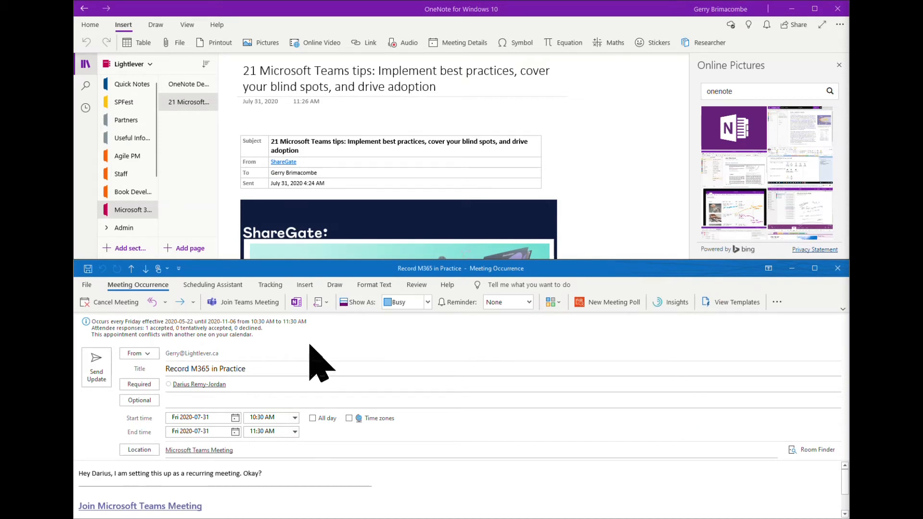
- Share notes for the Record M365 in Practice meeting in the Microsoft 365 in Practice section and send the meeting update
left_click(297, 302)
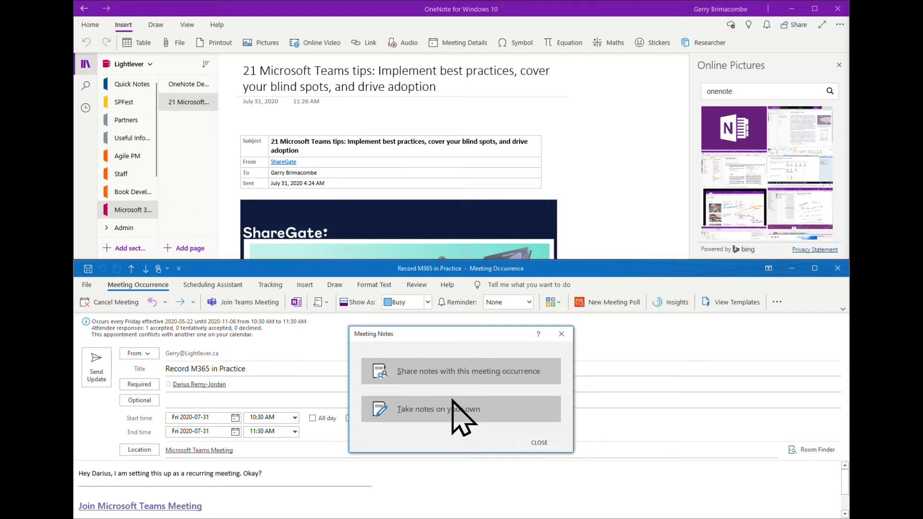
left_click(465, 371)
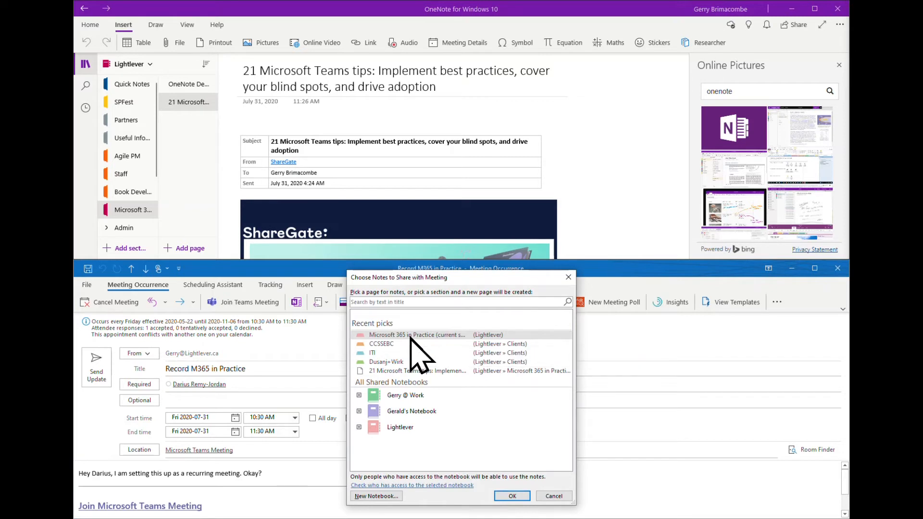
left_click(526, 499)
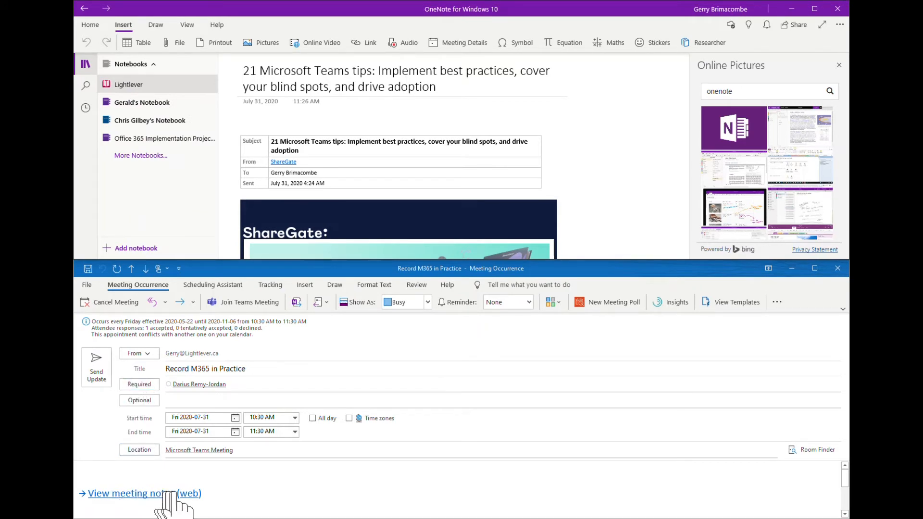
left_click(100, 369)
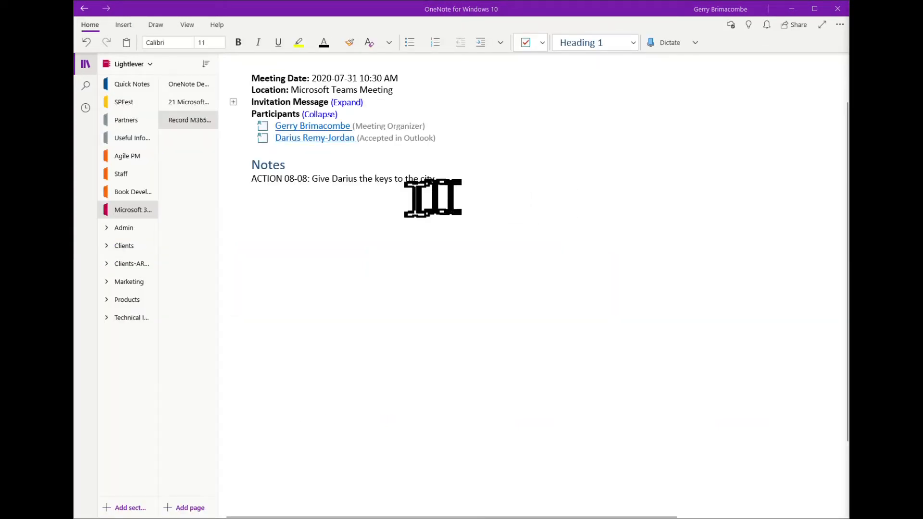
- Tag the ACTION 08-08 line as To Do, and in desktop OneNote flag it as an Outlook task for next week
left_click(316, 179)
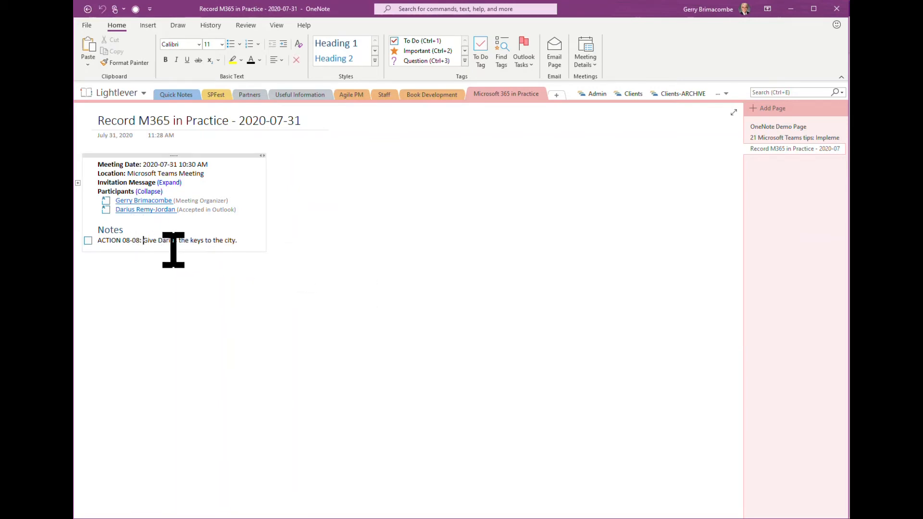
left_click(530, 68)
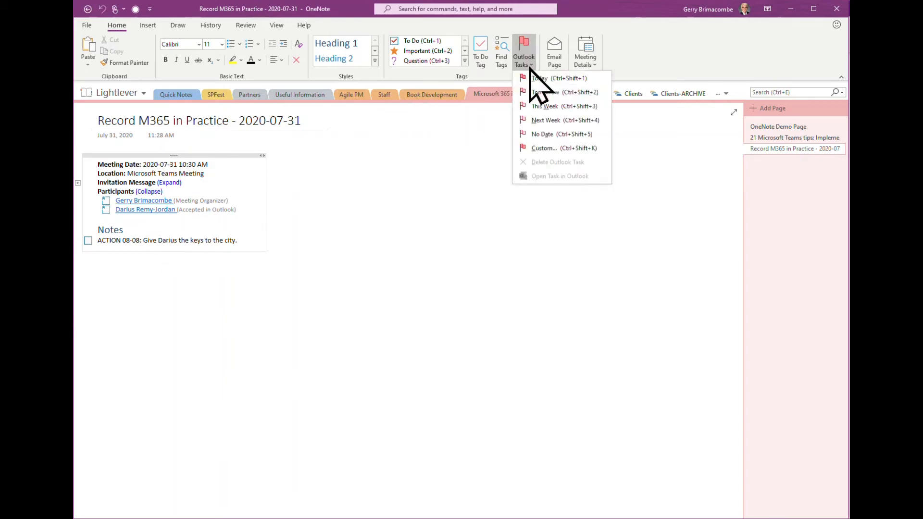
left_click(549, 121)
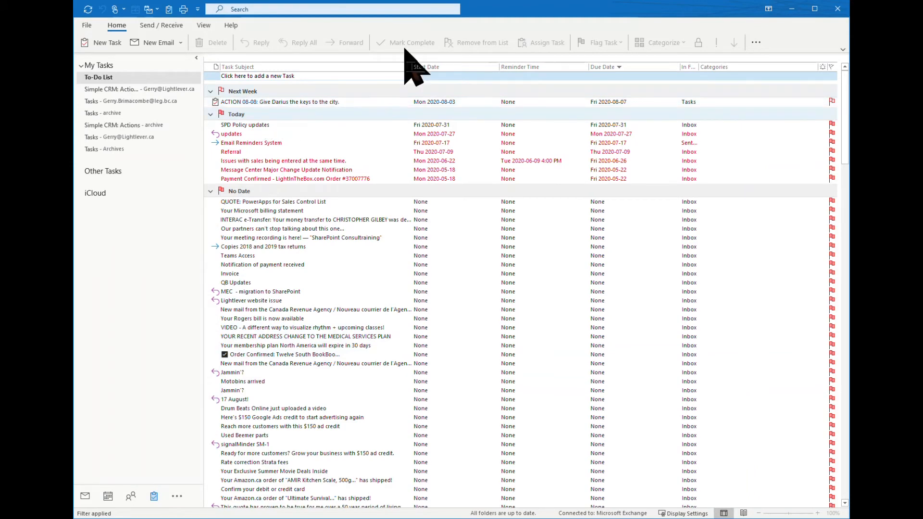
- Arrange Outlook's To-Do List below the desktop OneNote window and check the dates on the ACTION 08-08 task flag
double_click(524, 9)
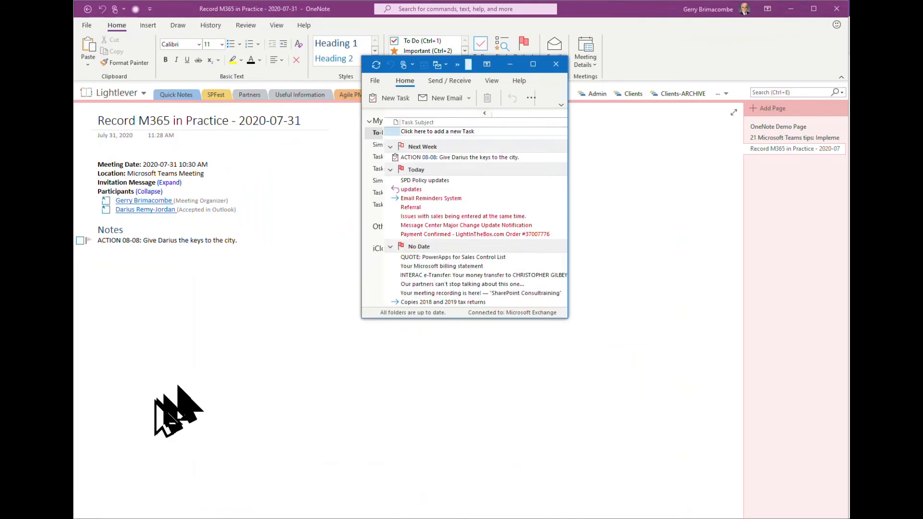
left_click(75, 512)
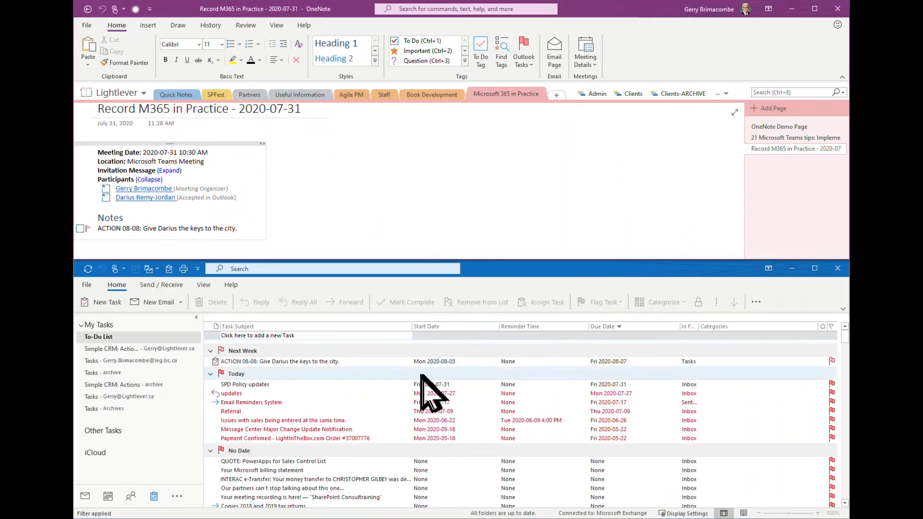
mouse_move(87, 226)
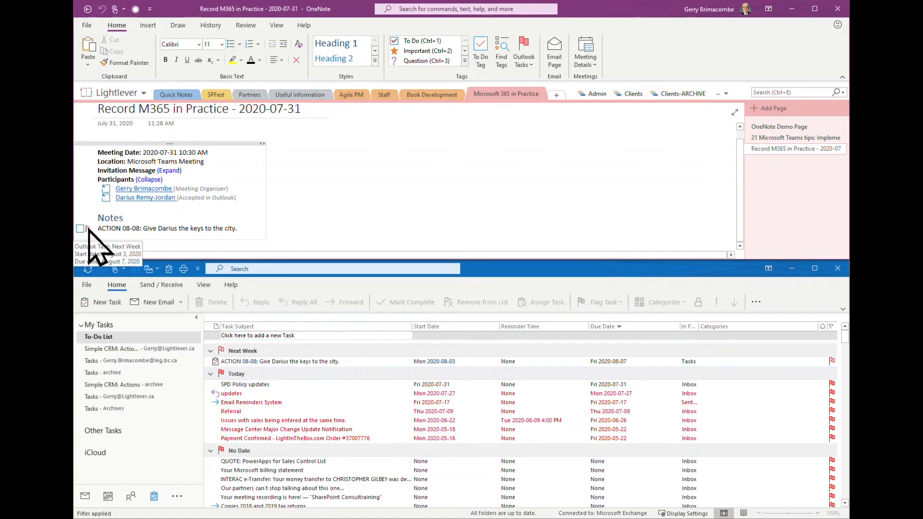
- Open the ACTION 08-08 task from Outlook's To-Do List, set its status to Completed, and save it
double_click(287, 362)
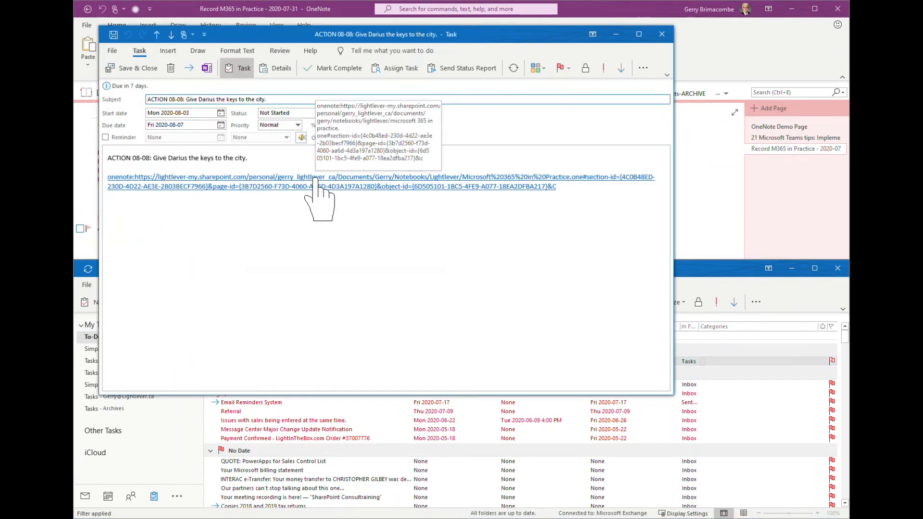
left_click(337, 113)
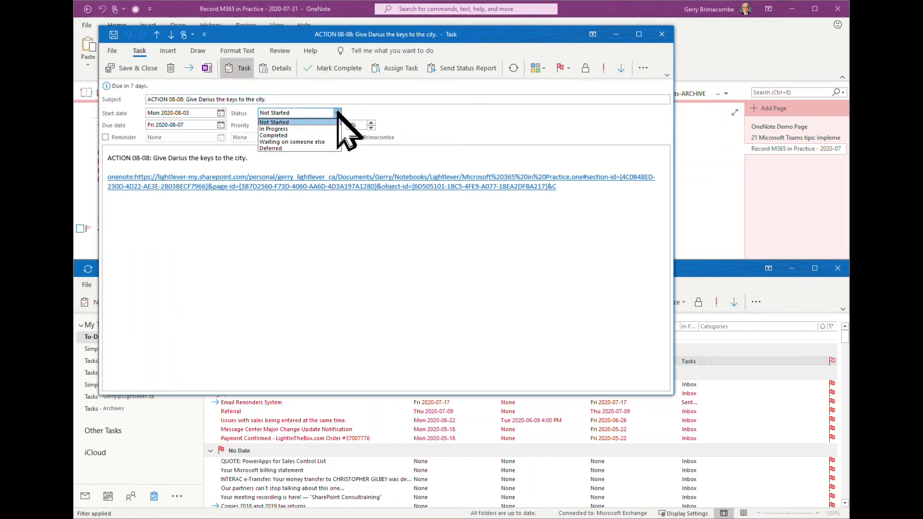
left_click(273, 135)
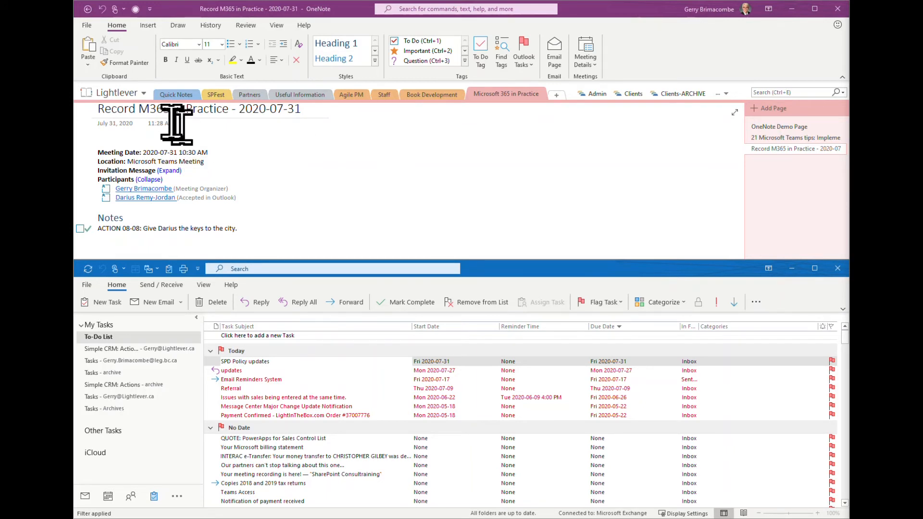
- Examine the sync options for the Lightlever notebook in desktop OneNote
left_click(143, 93)
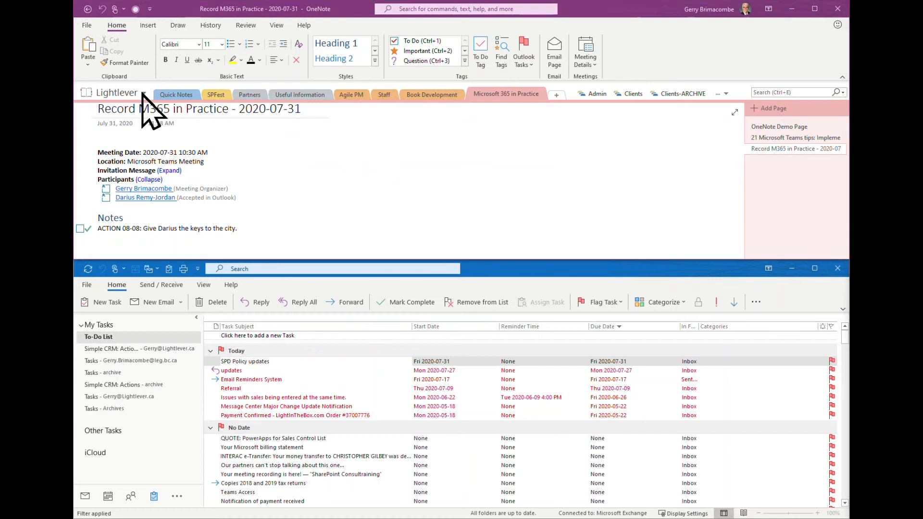
left_click(136, 95)
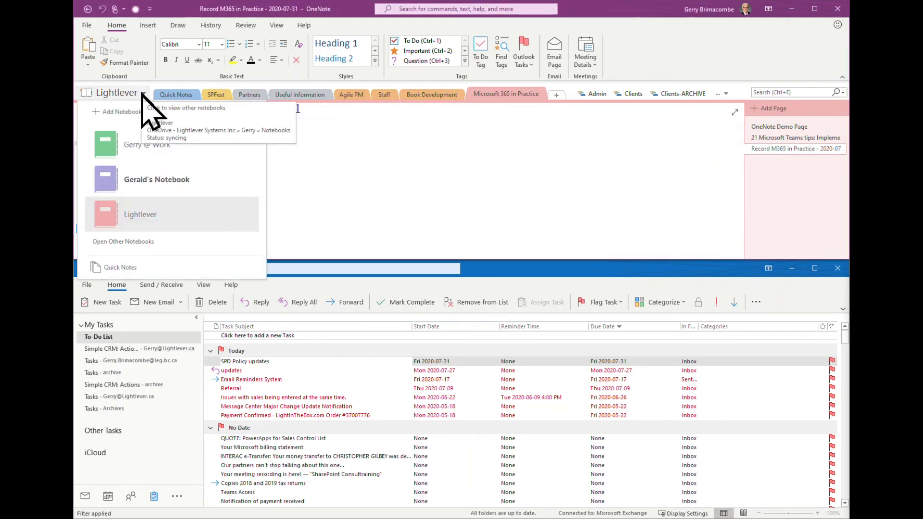
right_click(141, 218)
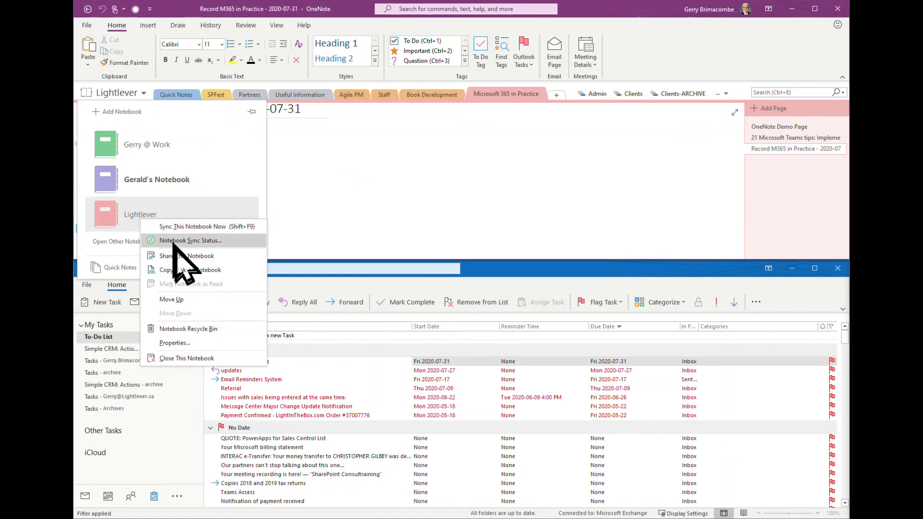
left_click(445, 184)
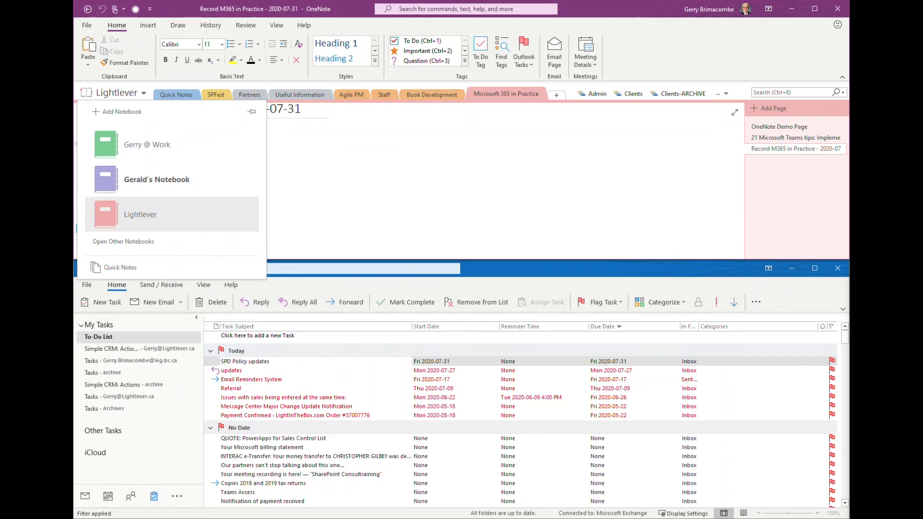
- Switch to OneNote for Windows 10, enlarge its window to full screen, and view the Lightlever notebook's sharing options
mouse_move(430, 518)
left_click(429, 495)
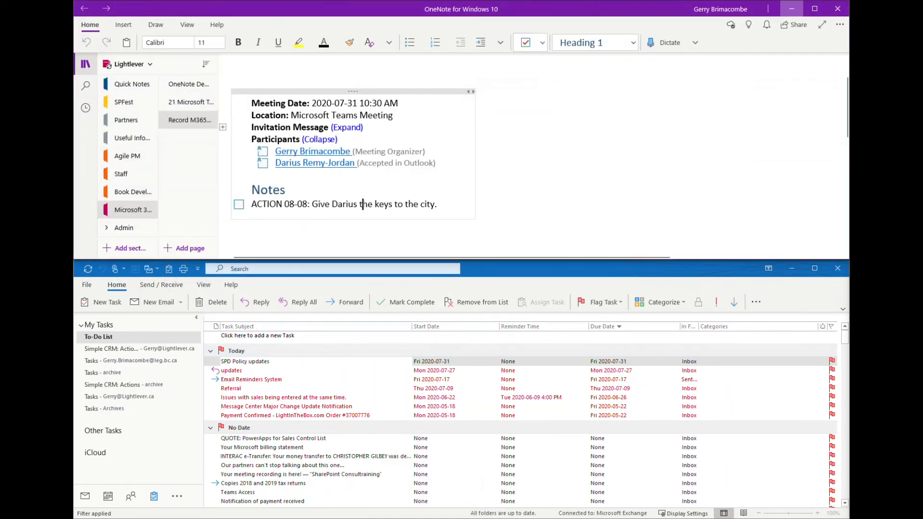
left_click_drag(573, 14, 78, 119)
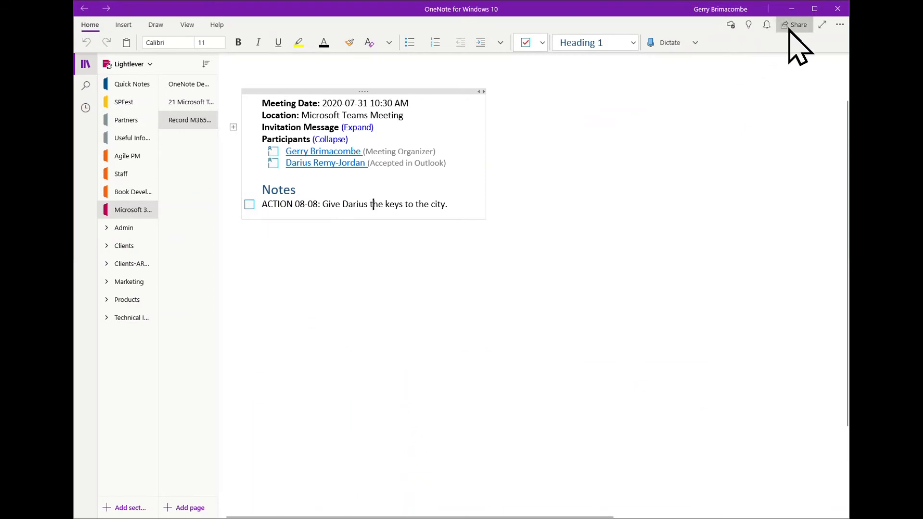
left_click(793, 25)
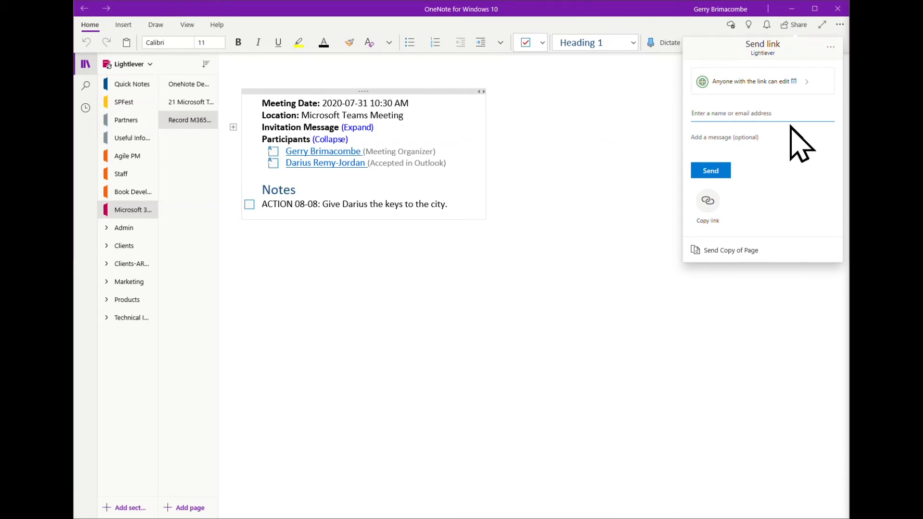
left_click(633, 143)
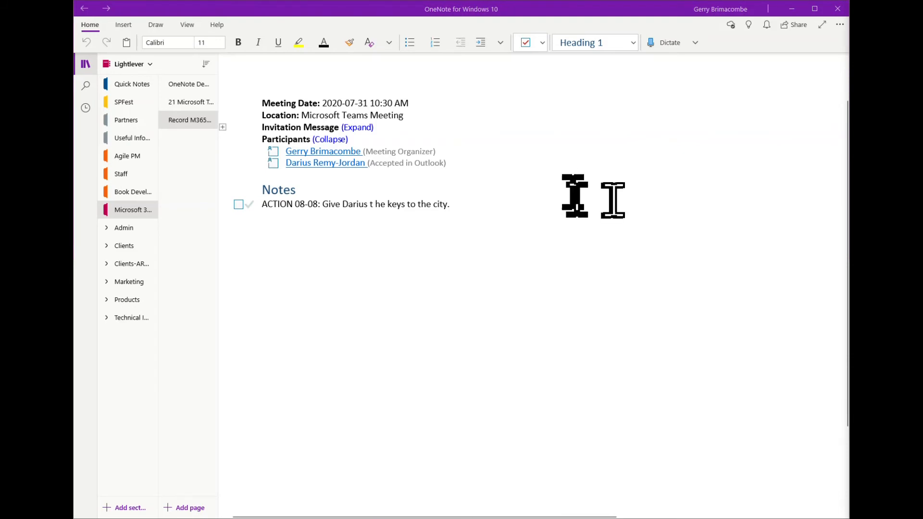
- Search all notebooks for "onenote" and open OneNote Demo Page from the results
left_click(86, 88)
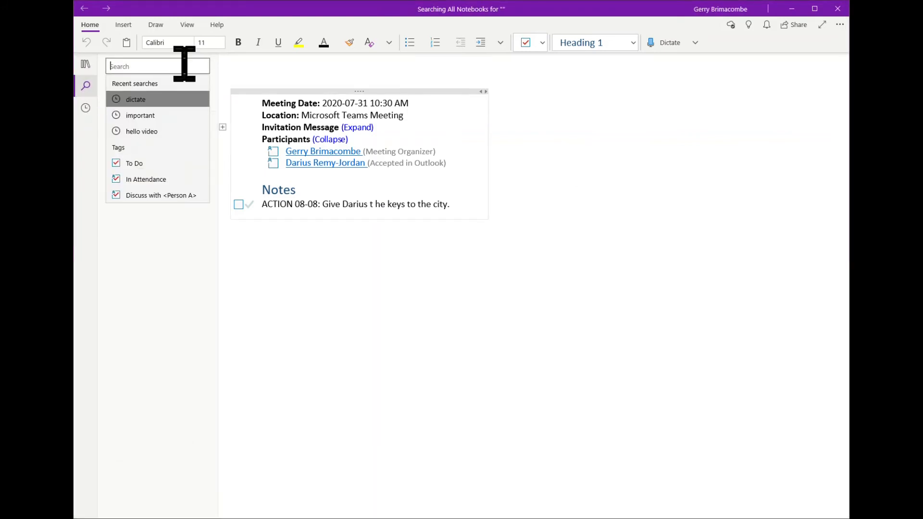
type("onen")
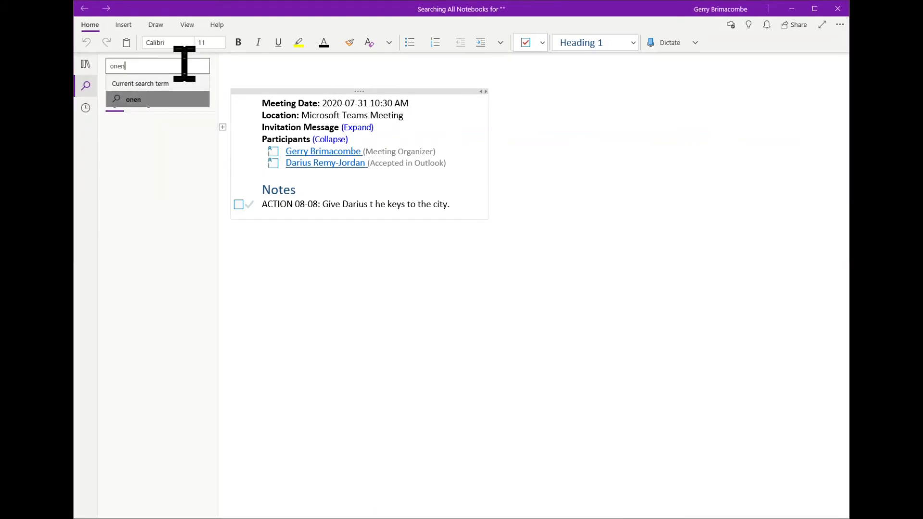
type("ote")
key("Return")
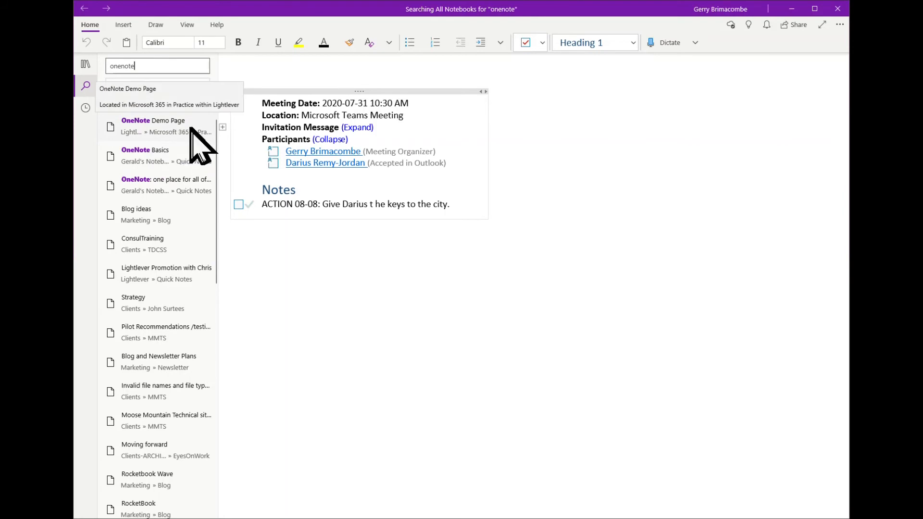
left_click(166, 130)
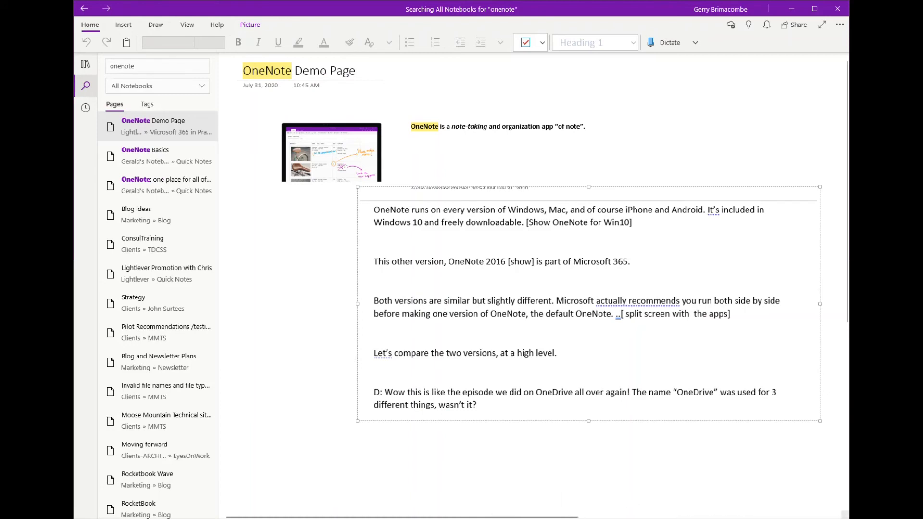
- Switch to desktop OneNote, search all notebooks for "onenote", and open OneNote Demo Page from the results
mouse_move(404, 518)
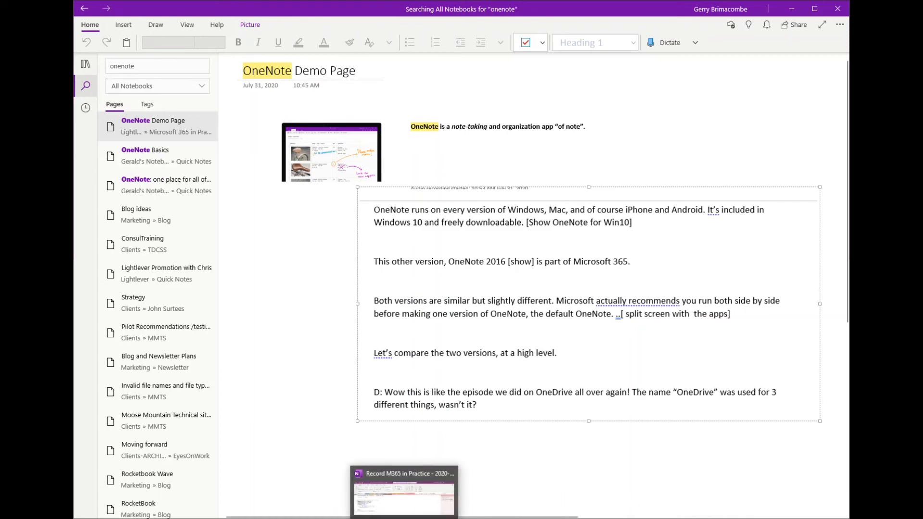
left_click(404, 497)
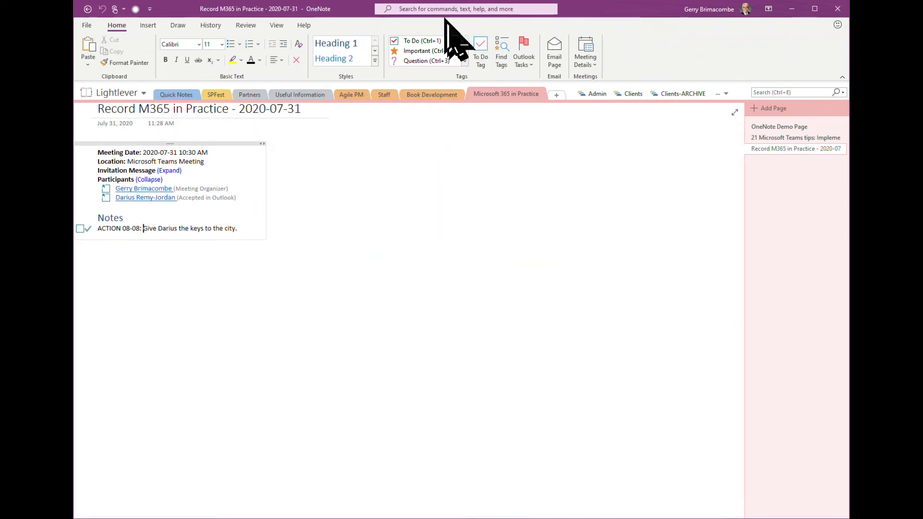
left_click(423, 9)
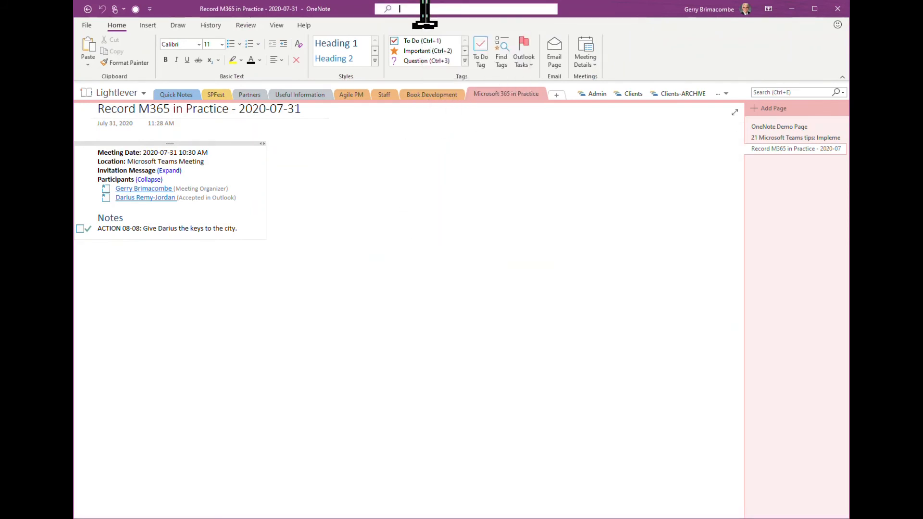
type("oneno")
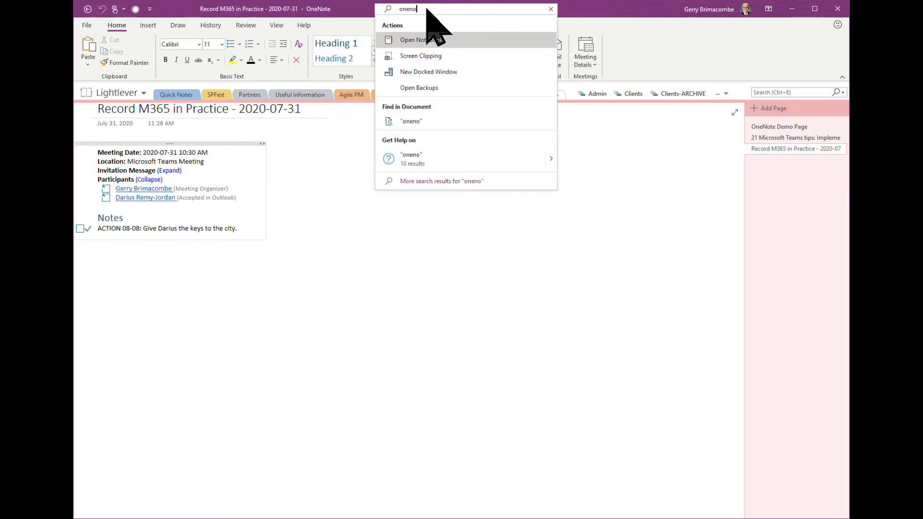
type("te")
key("Return")
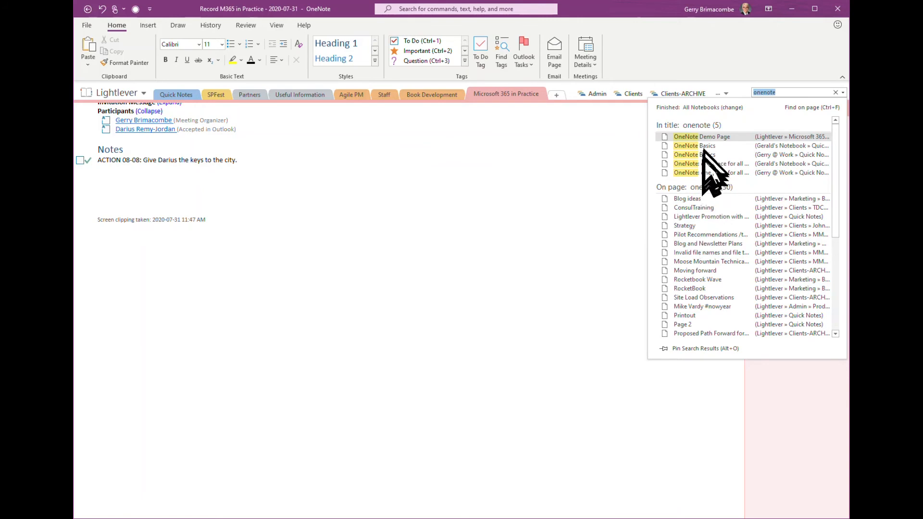
left_click(706, 137)
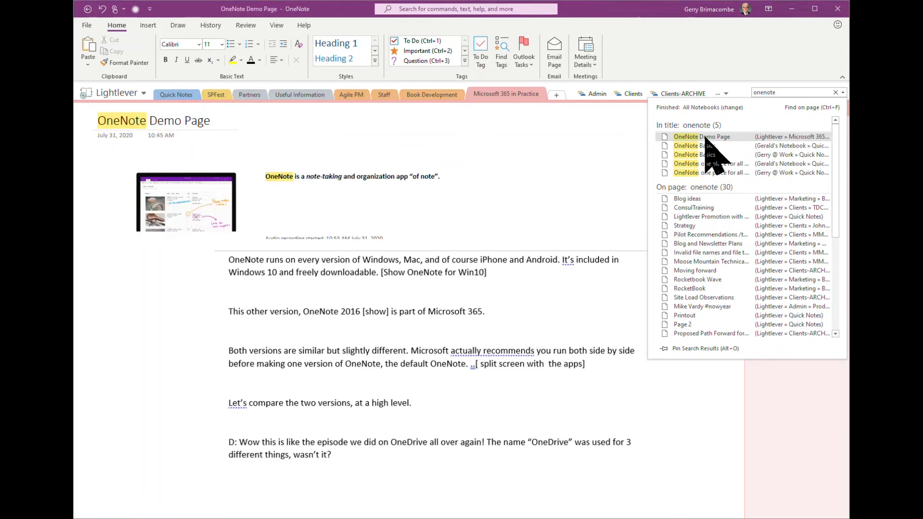
key("Escape")
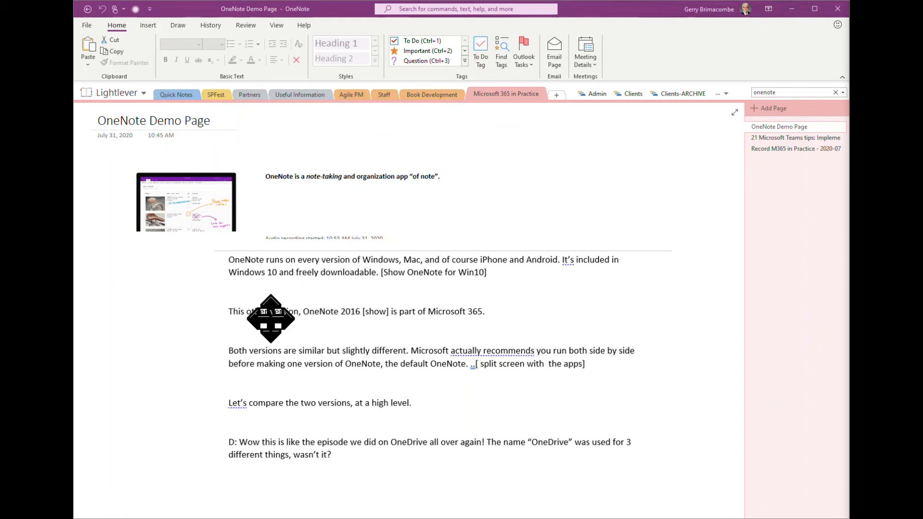
- Make the text in the script screenshot searchable in English (United States) and search for "onenote" again
right_click(330, 305)
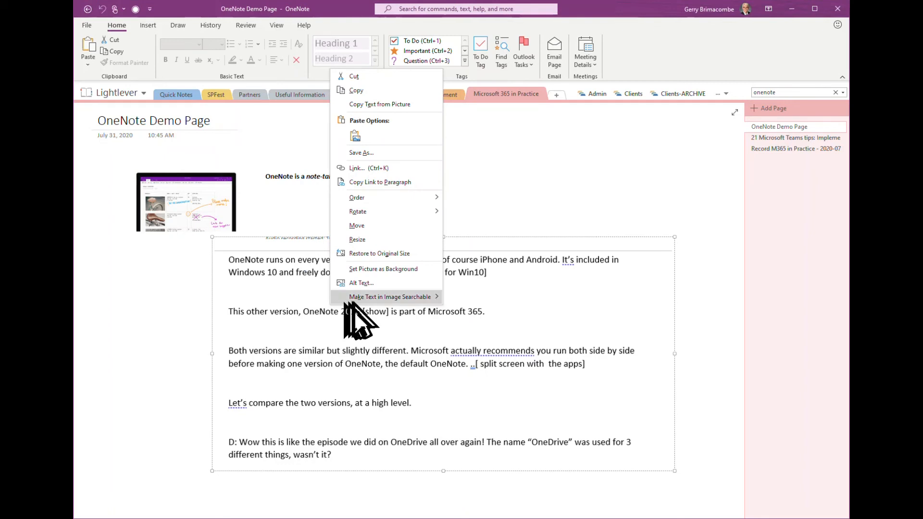
mouse_move(356, 299)
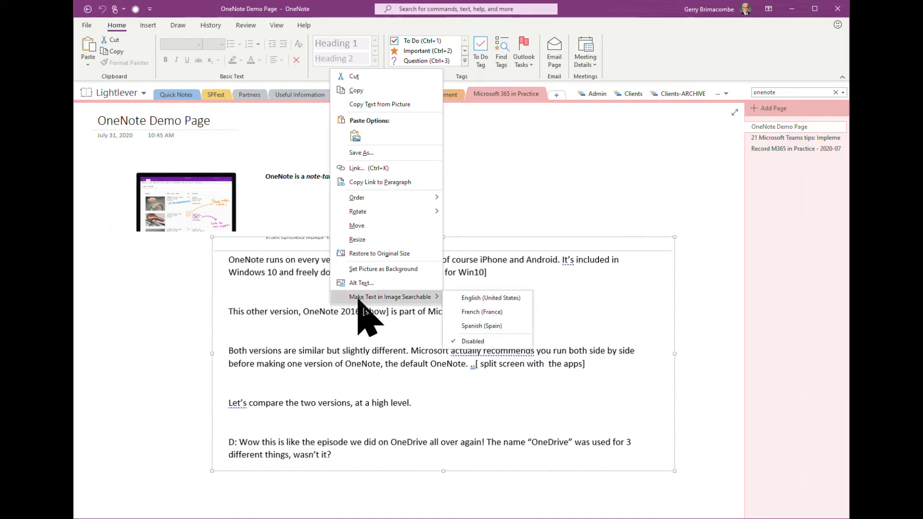
left_click(486, 302)
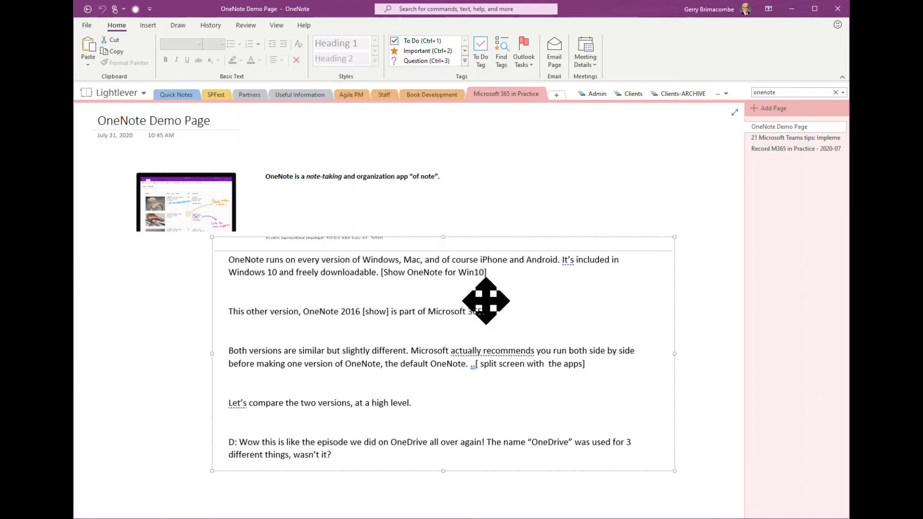
left_click(435, 9)
key("ctrl+e")
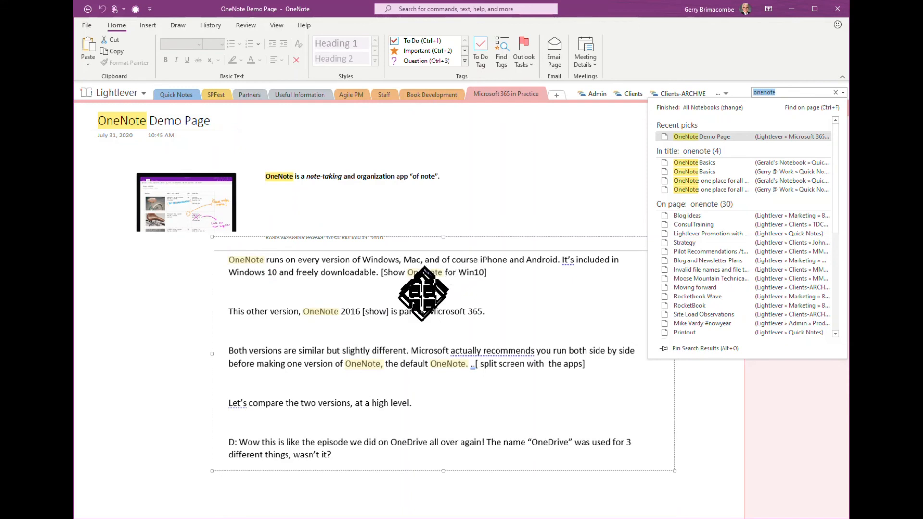
left_click(291, 178)
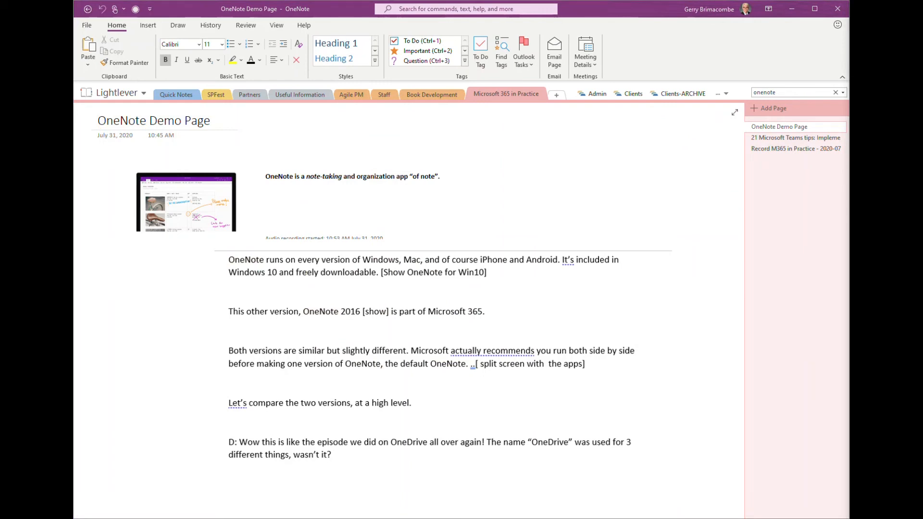
- Copy the text from the script screenshot on OneNote Demo Page
left_click(408, 262)
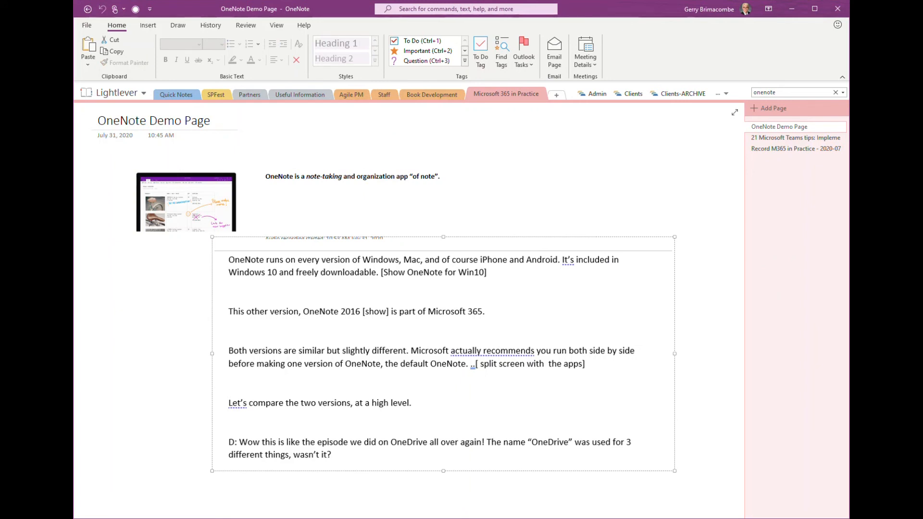
key("Return")
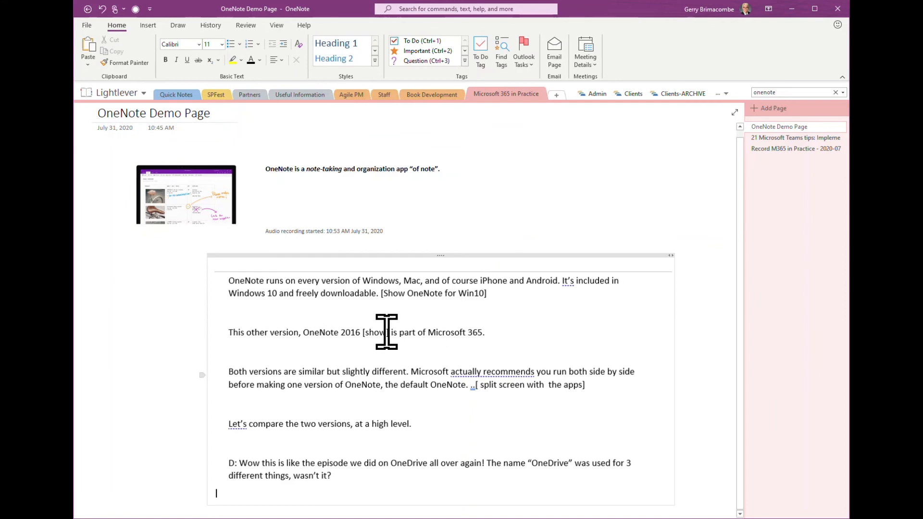
right_click(387, 331)
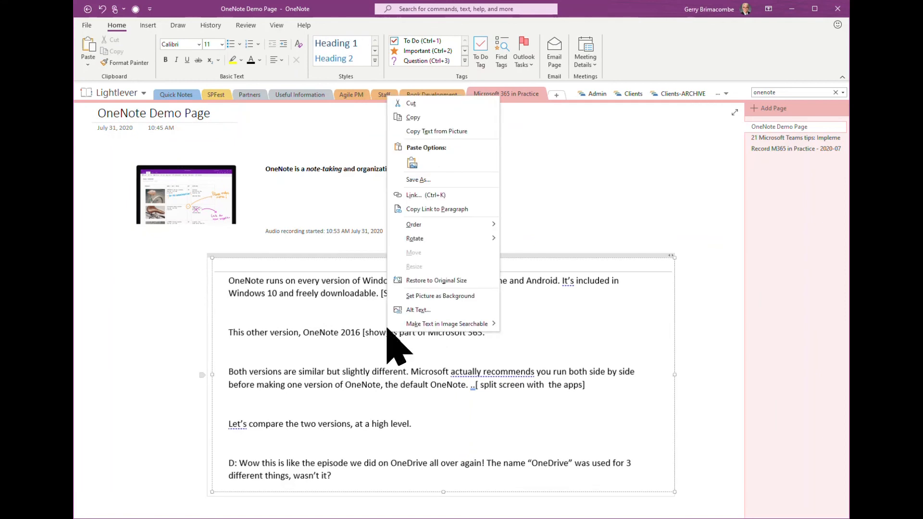
key("Escape")
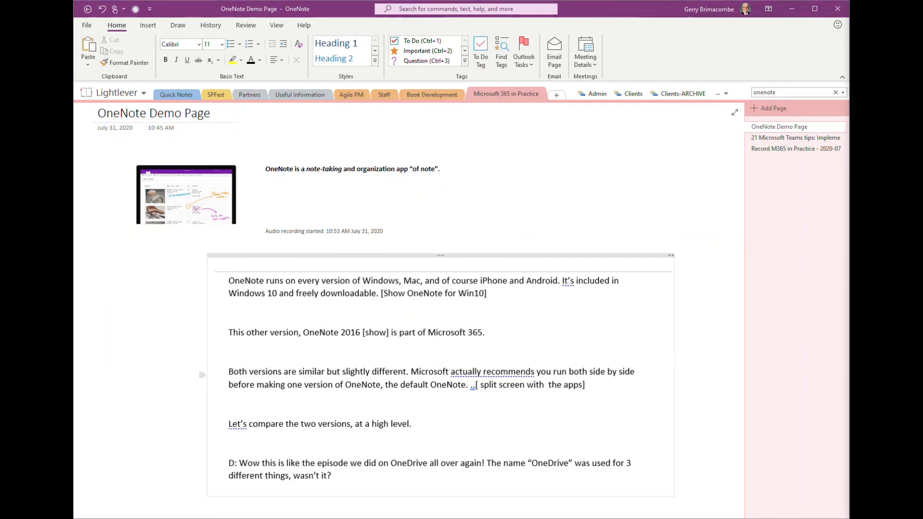
right_click(414, 316)
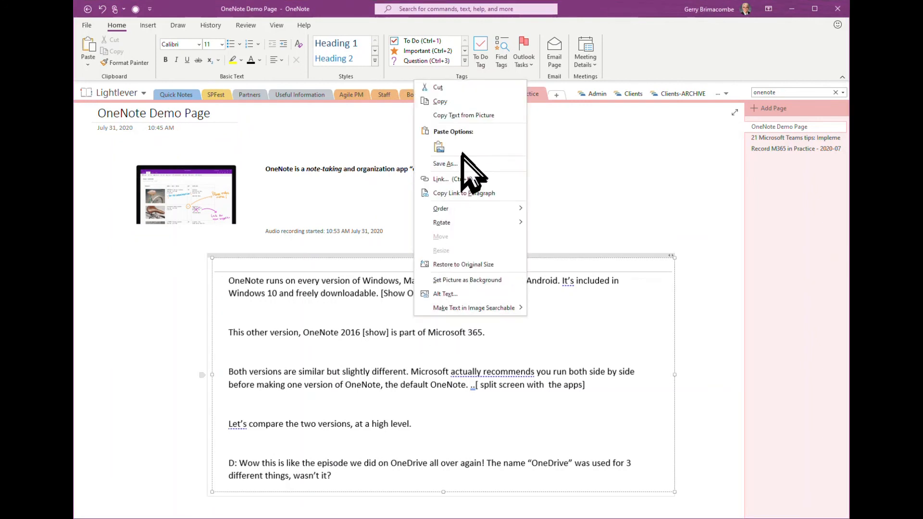
left_click(465, 118)
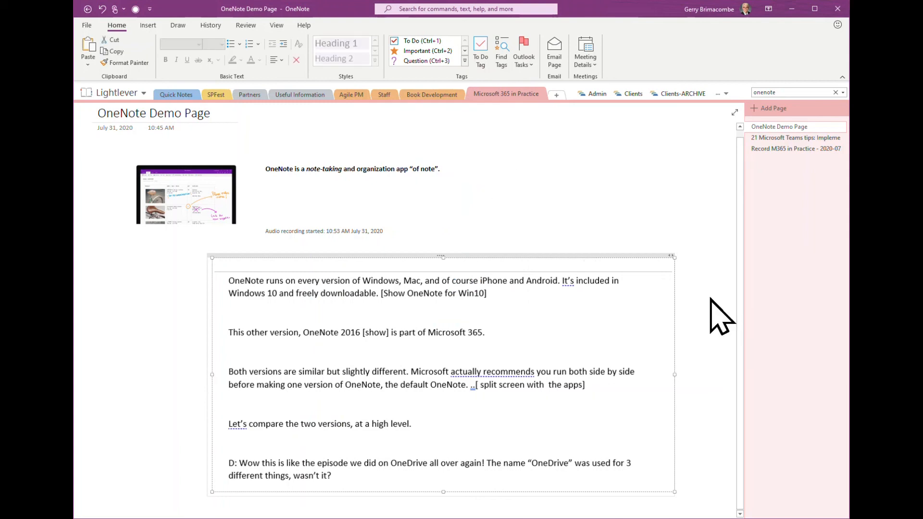
- Move the script screenshot to the right on the page and paste the copied text in the blank area below the laptop image
left_click(140, 308)
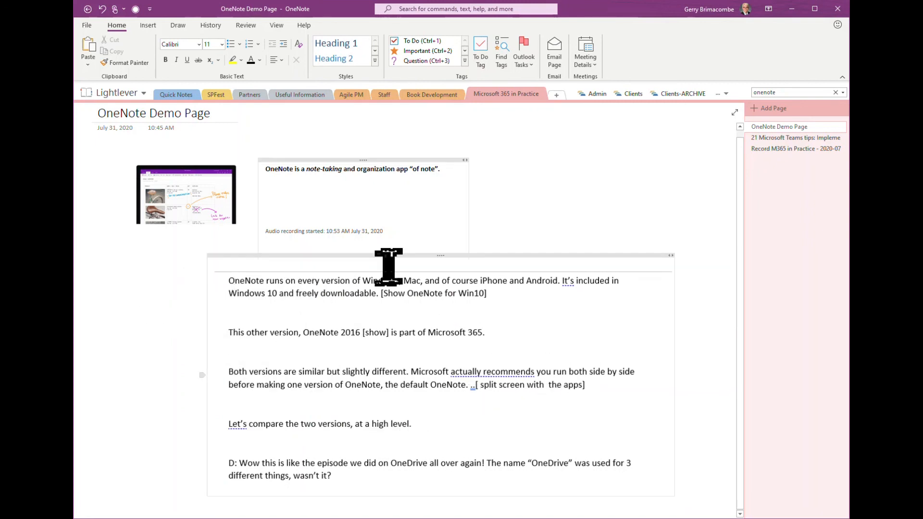
left_click_drag(391, 257, 230, 278)
left_click(146, 299)
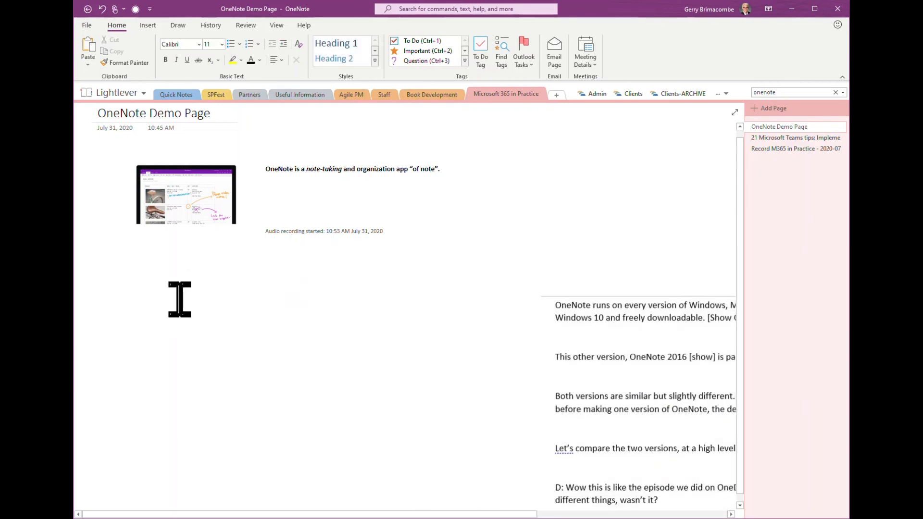
key("ctrl+v")
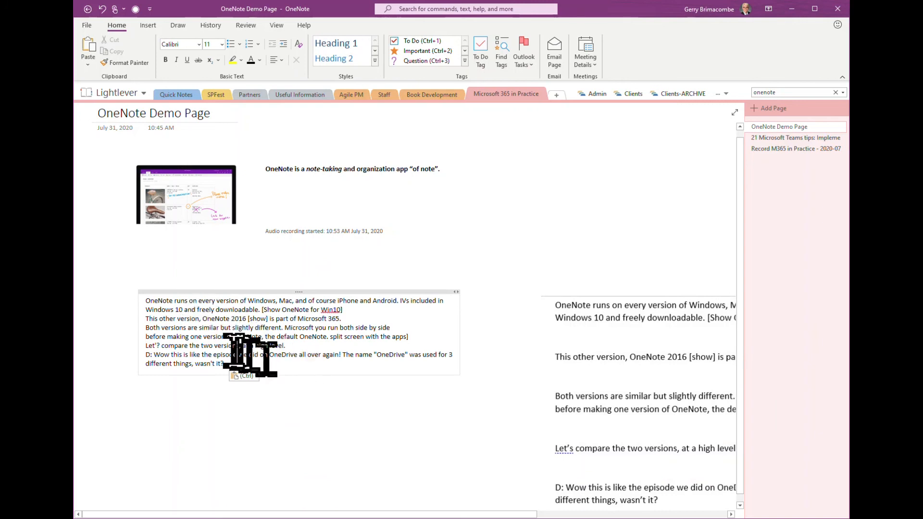